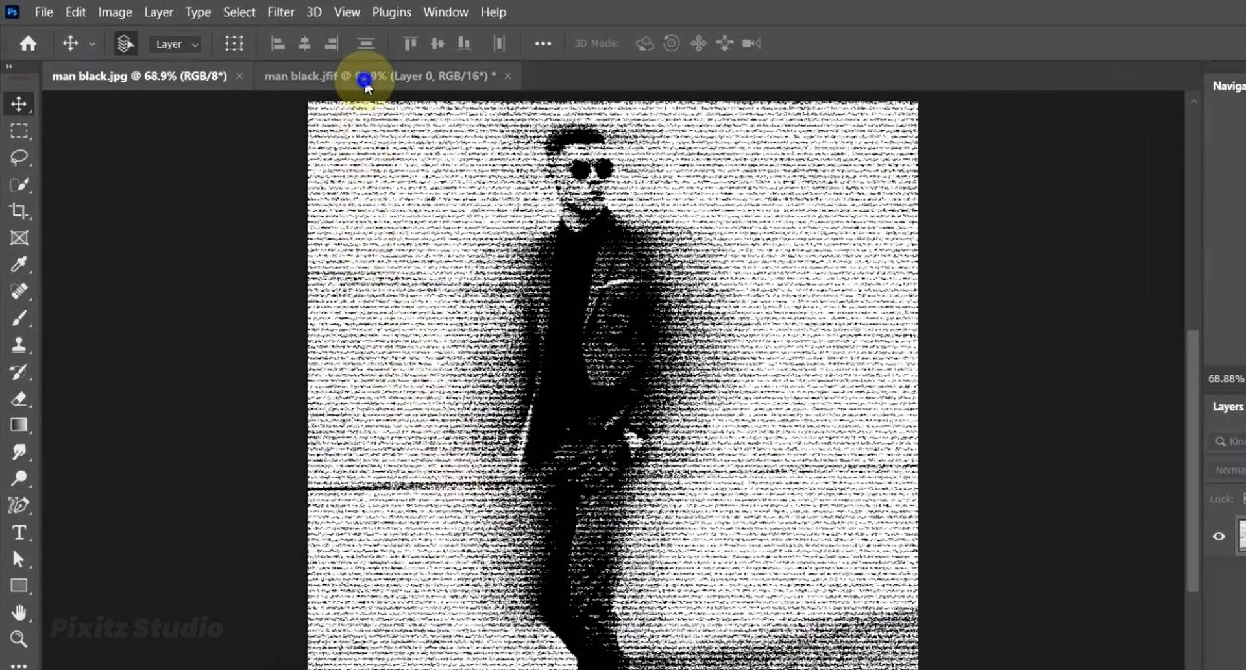
Switch to the man black.jfif document and convert its colour depth to 8 Bits/Channel
{"action": "left_click", "coordinate": [361, 75]}
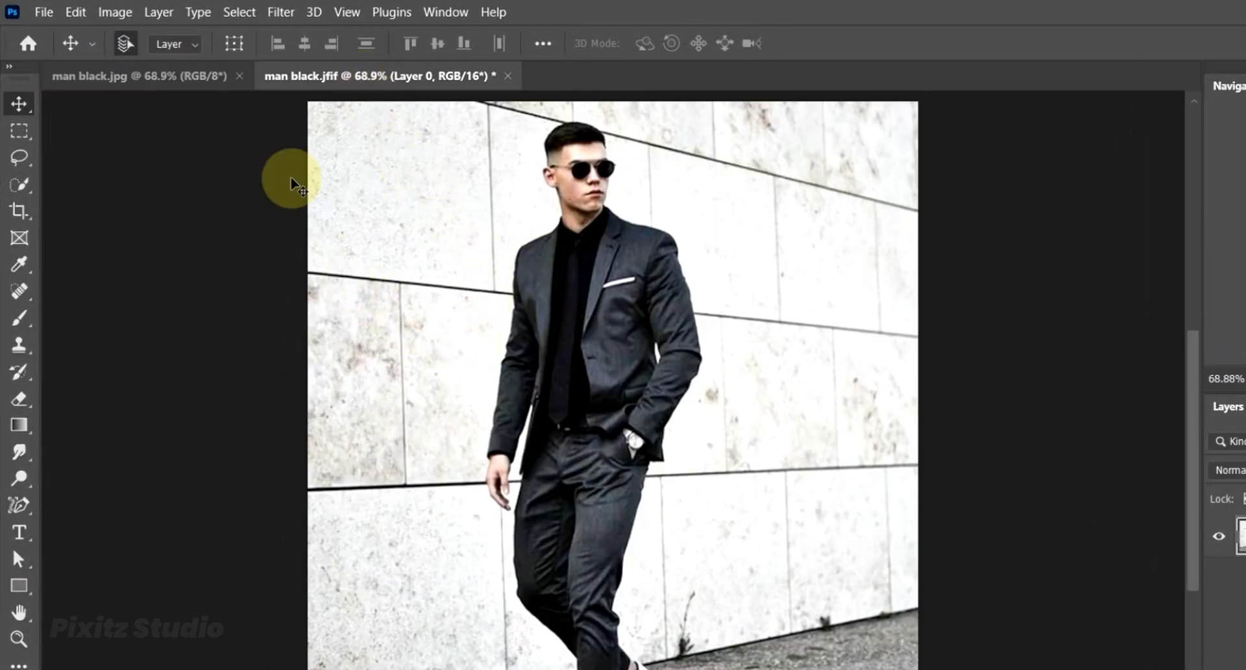
{"action": "left_click", "coordinate": [280, 12]}
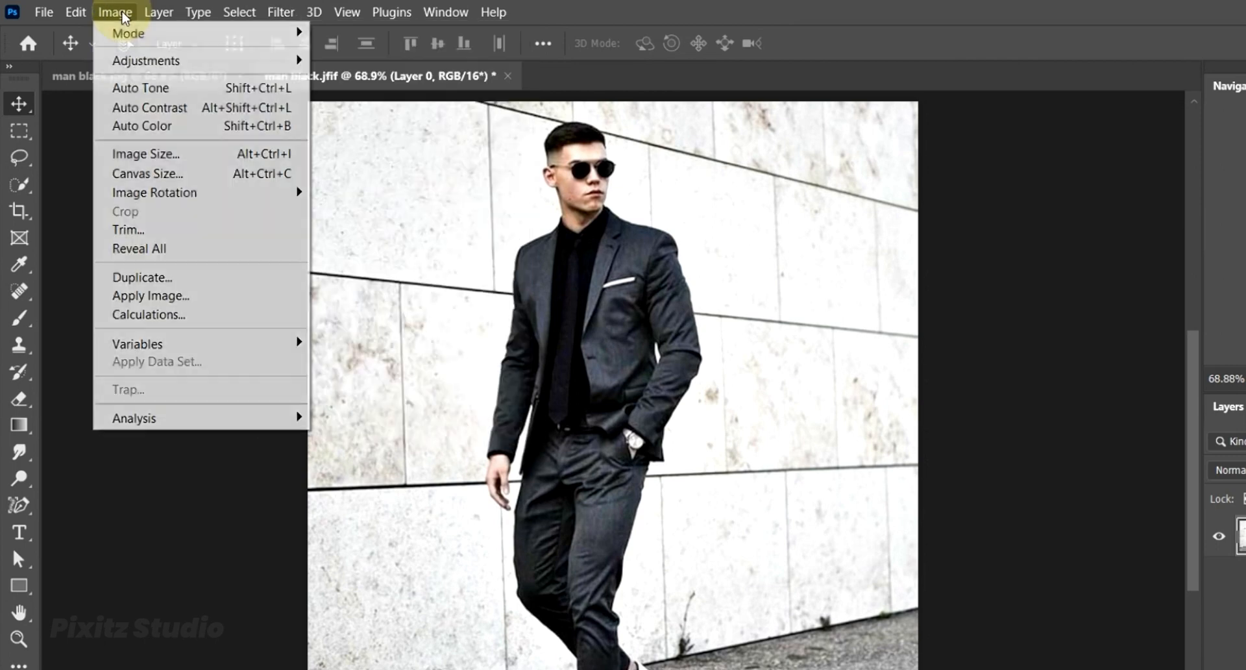
{"action": "left_click", "coordinate": [117, 12]}
{"action": "left_click", "coordinate": [118, 12]}
{"action": "mouse_move", "coordinate": [216, 34]}
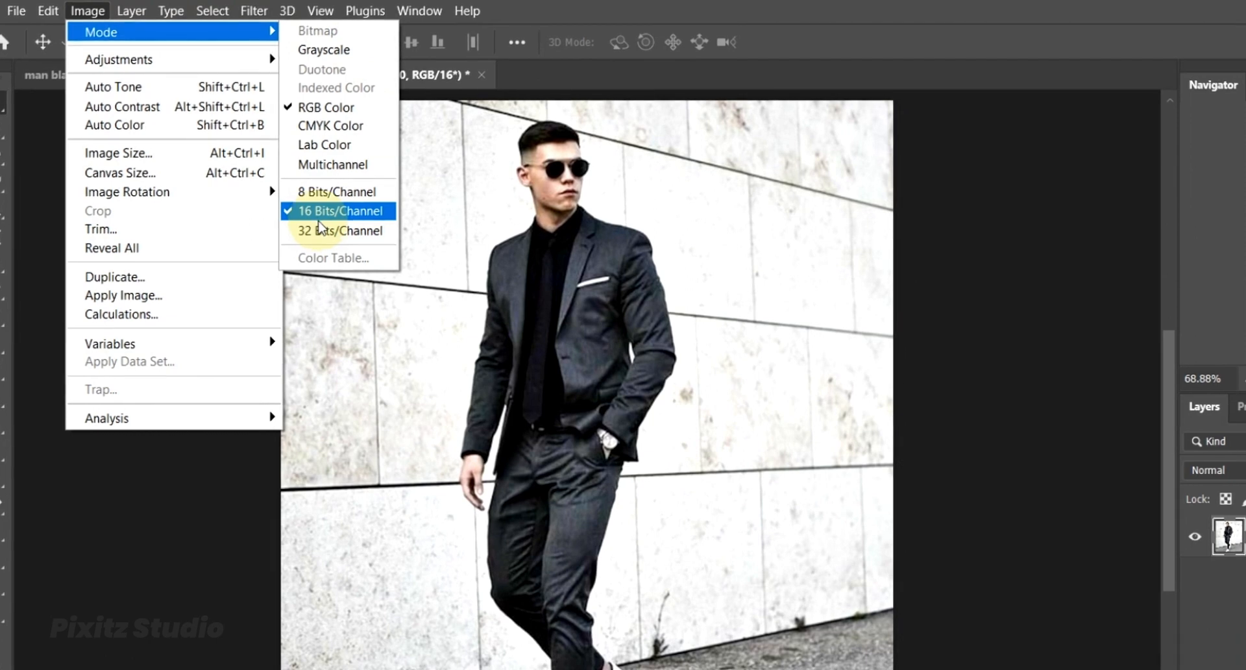
{"action": "left_click", "coordinate": [339, 191]}
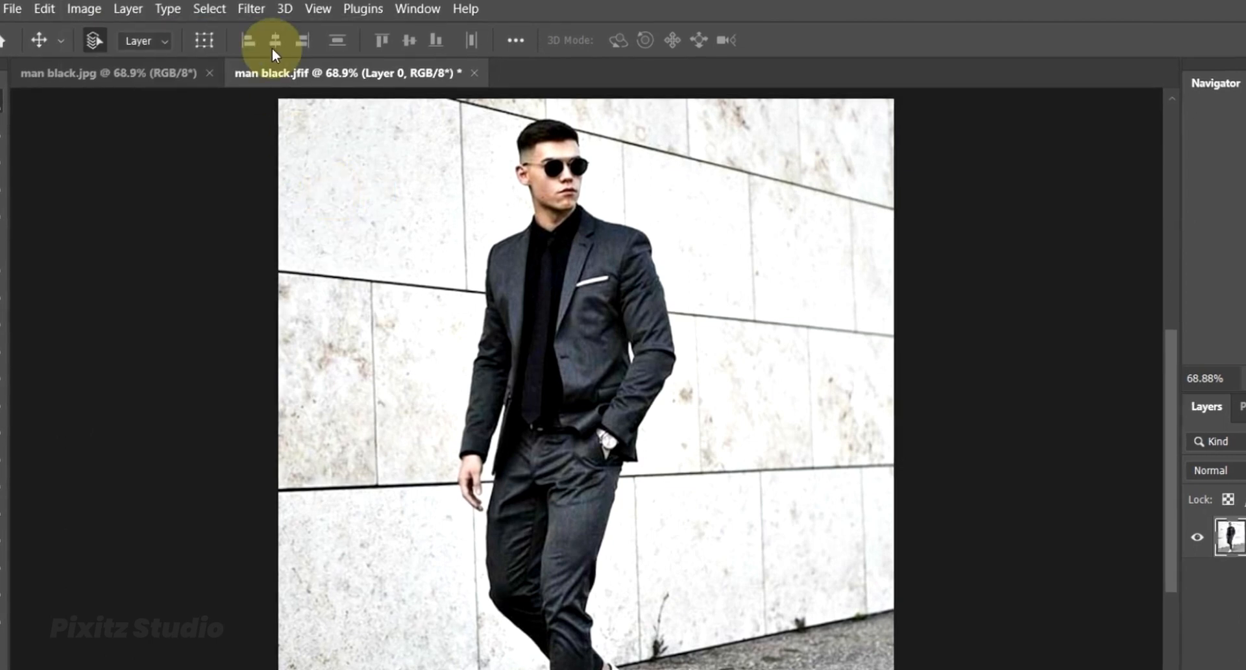
{"action": "left_click", "coordinate": [251, 9]}
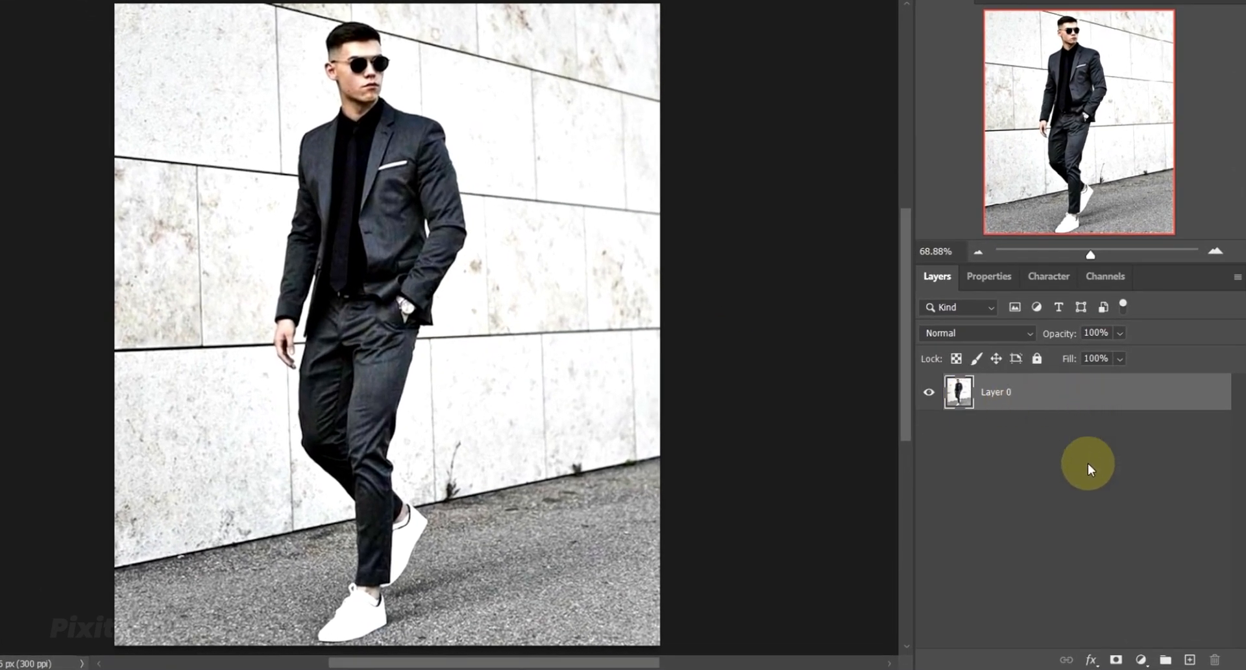
Add a white (ffffff) Solid Color fill layer and place it beneath Layer 0
{"action": "left_click", "coordinate": [1141, 660]}
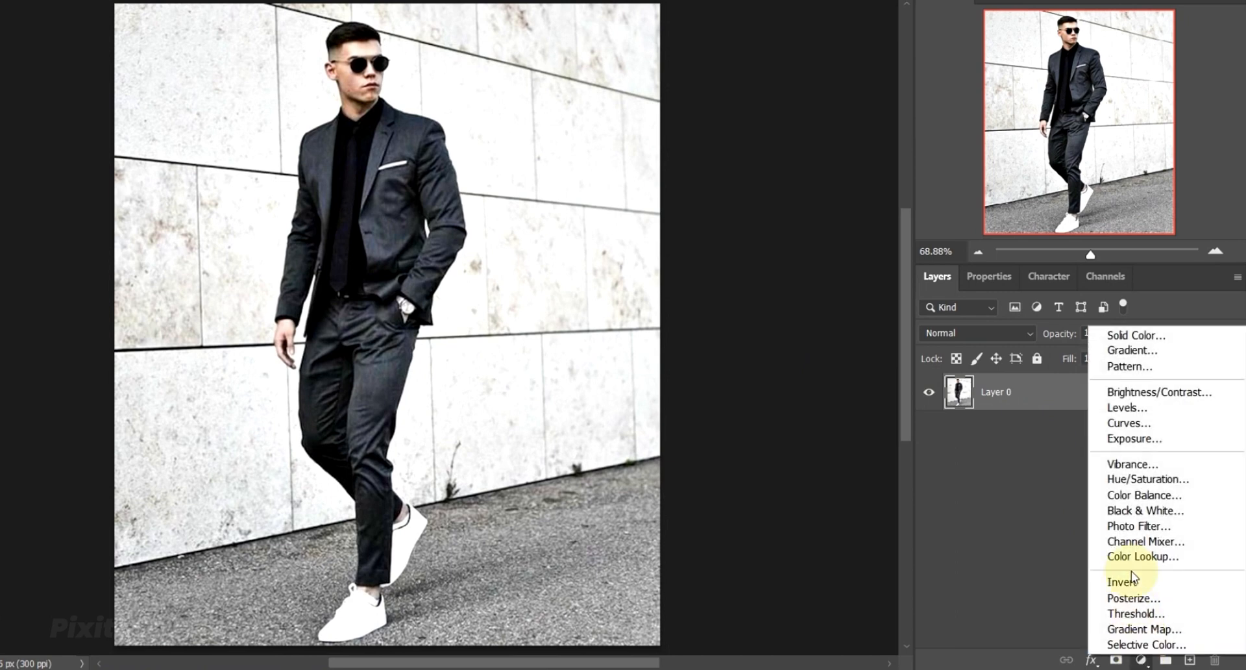
{"action": "left_click", "coordinate": [1135, 335]}
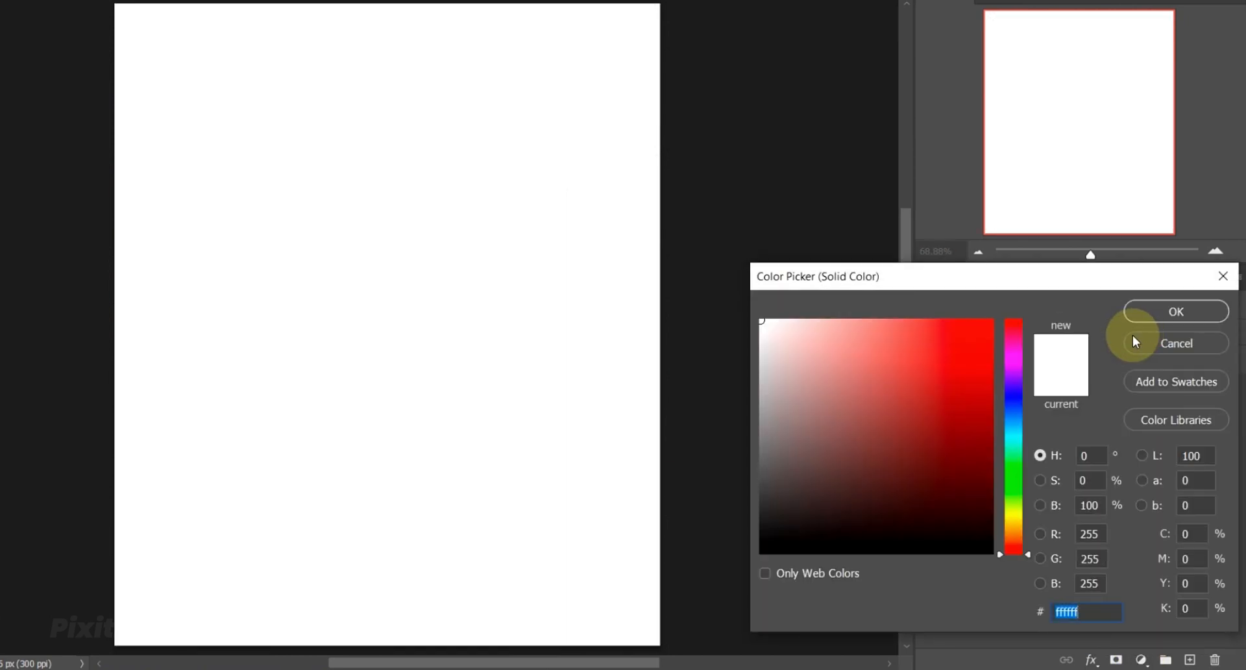
{"action": "left_click", "coordinate": [1154, 310]}
{"action": "left_click_drag", "start_coordinate": [1127, 389], "coordinate": [1101, 473]}
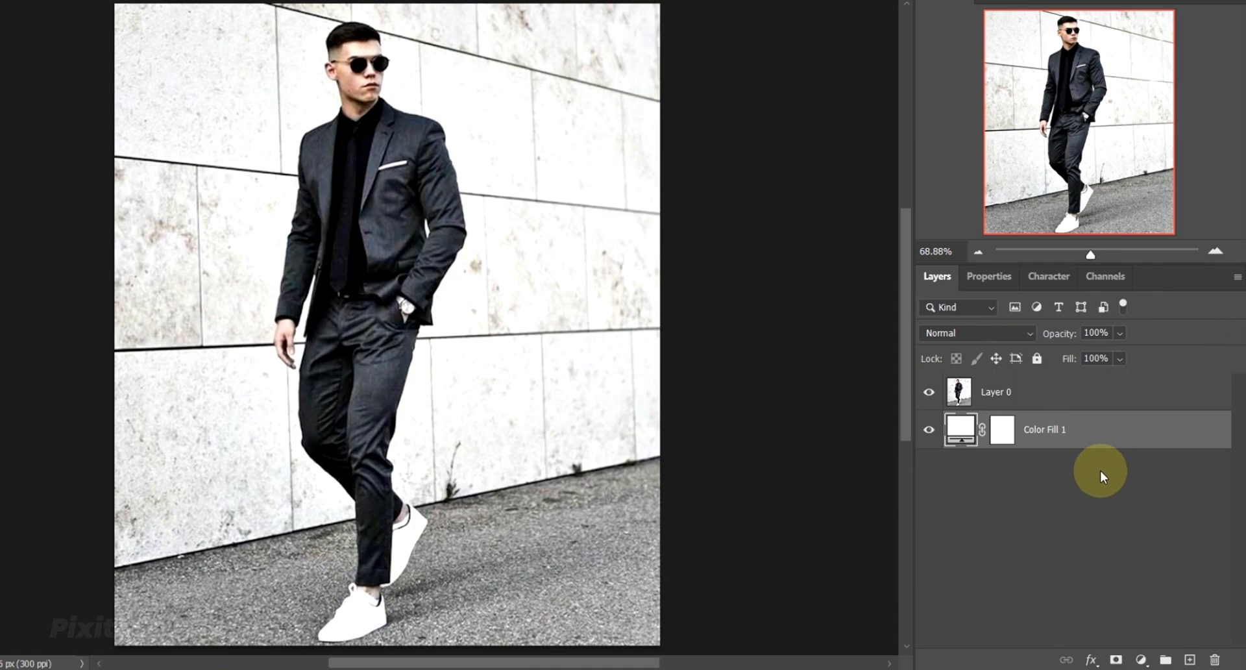
Duplicate Layer 0 twice so that two copies sit above the original photo
{"action": "left_click", "coordinate": [1066, 400]}
{"action": "key", "text": "ctrl+j"}
{"action": "key", "text": "ctrl+j"}
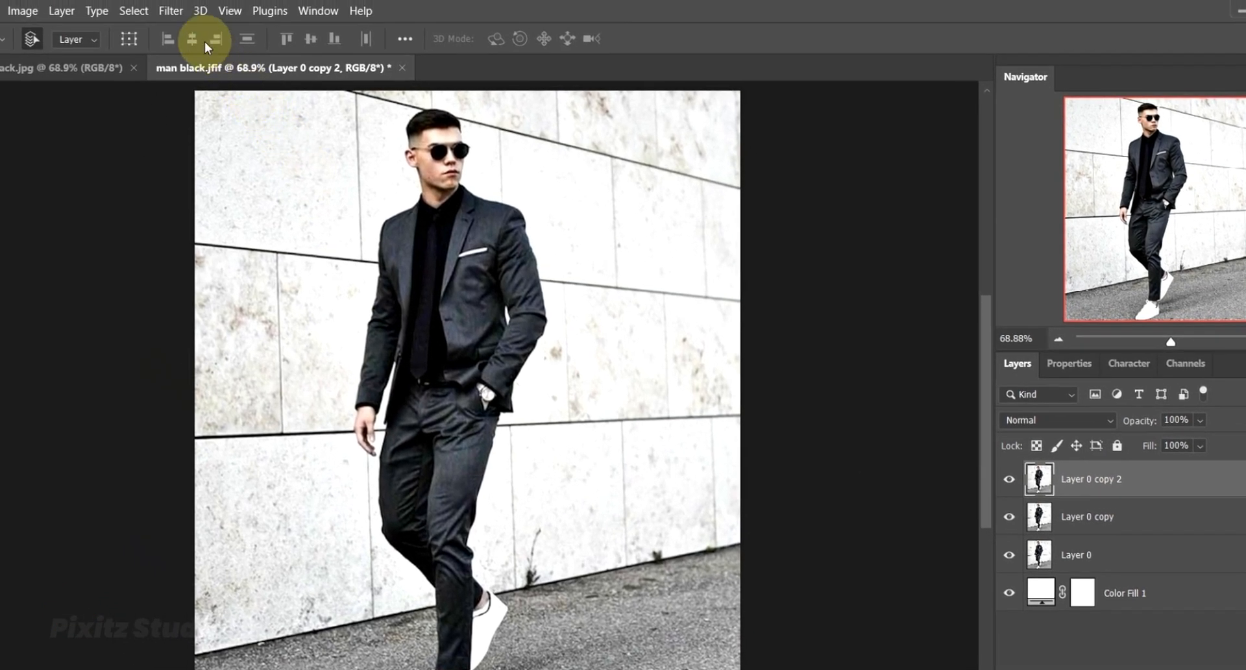
Apply a Motion Blur to Layer 0 copy 2 with a 0° angle and a distance of 222 pixels
{"action": "left_click", "coordinate": [170, 11]}
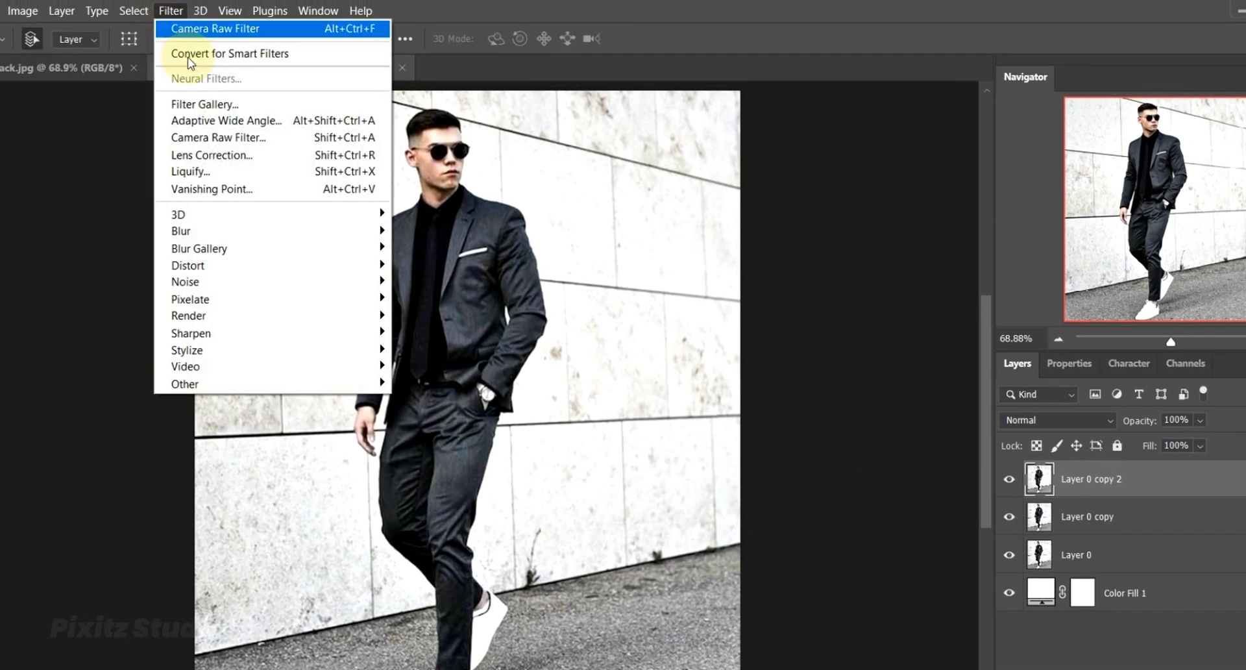
{"action": "mouse_move", "coordinate": [278, 233]}
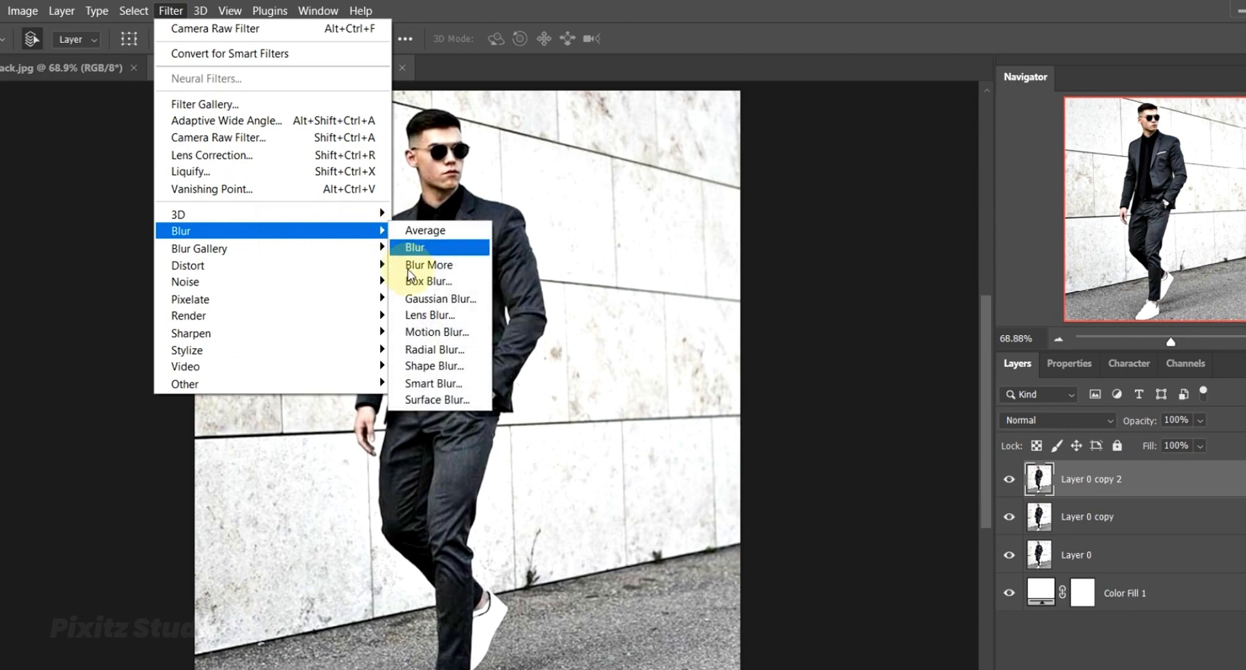
{"action": "left_click", "coordinate": [428, 332]}
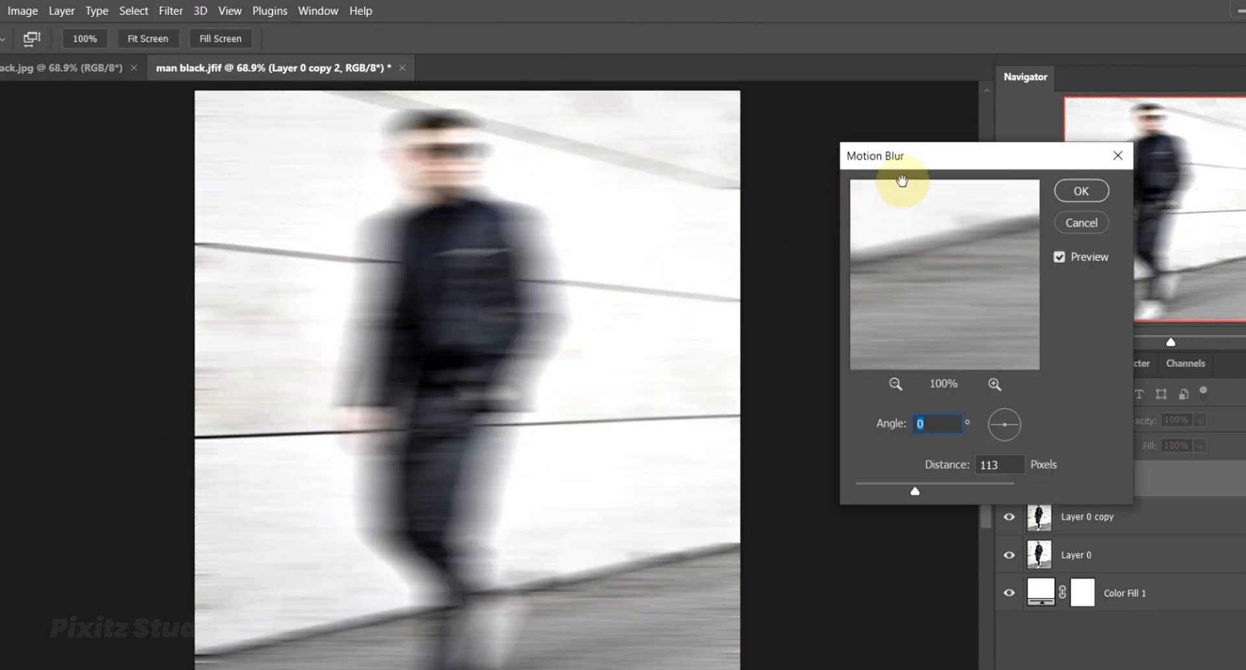
{"action": "left_click_drag", "start_coordinate": [915, 159], "coordinate": [513, 195]}
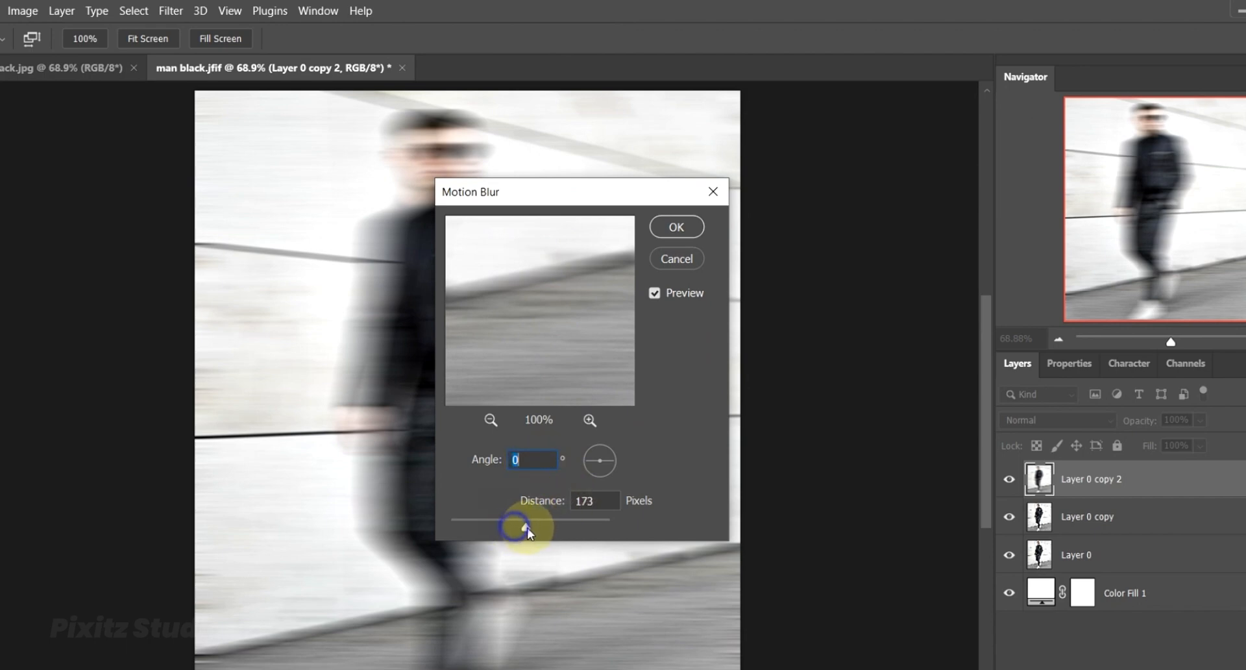
{"action": "left_click_drag", "start_coordinate": [527, 531], "coordinate": [540, 530]}
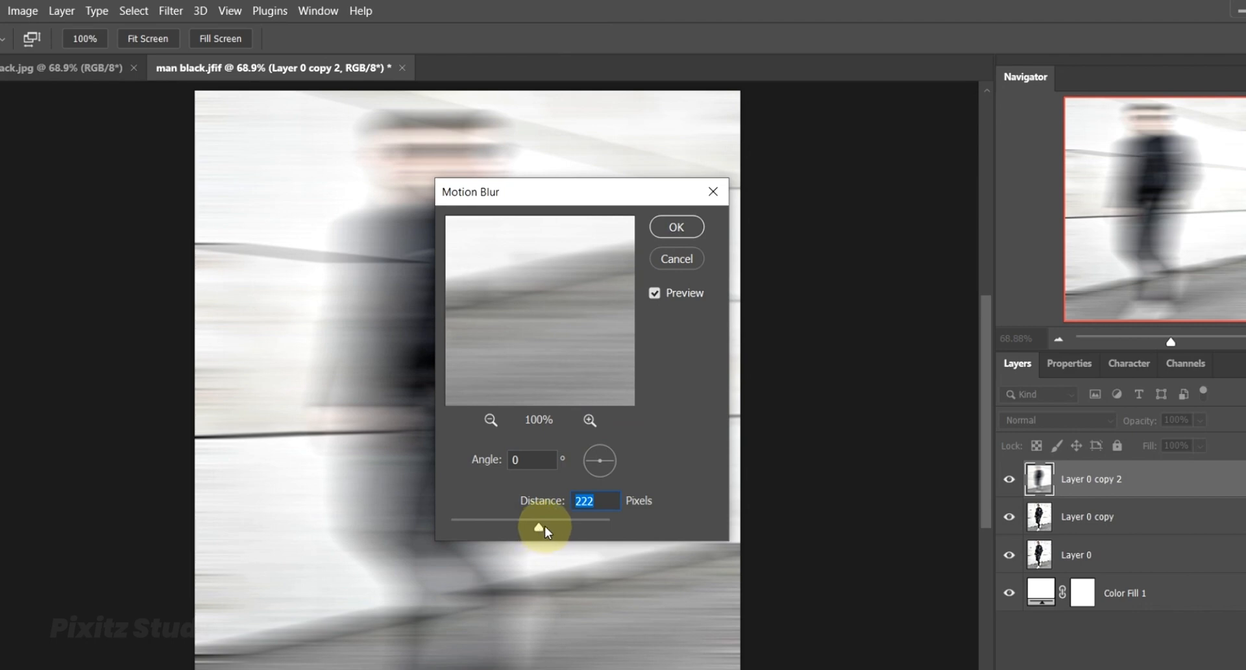
{"action": "left_click", "coordinate": [660, 229]}
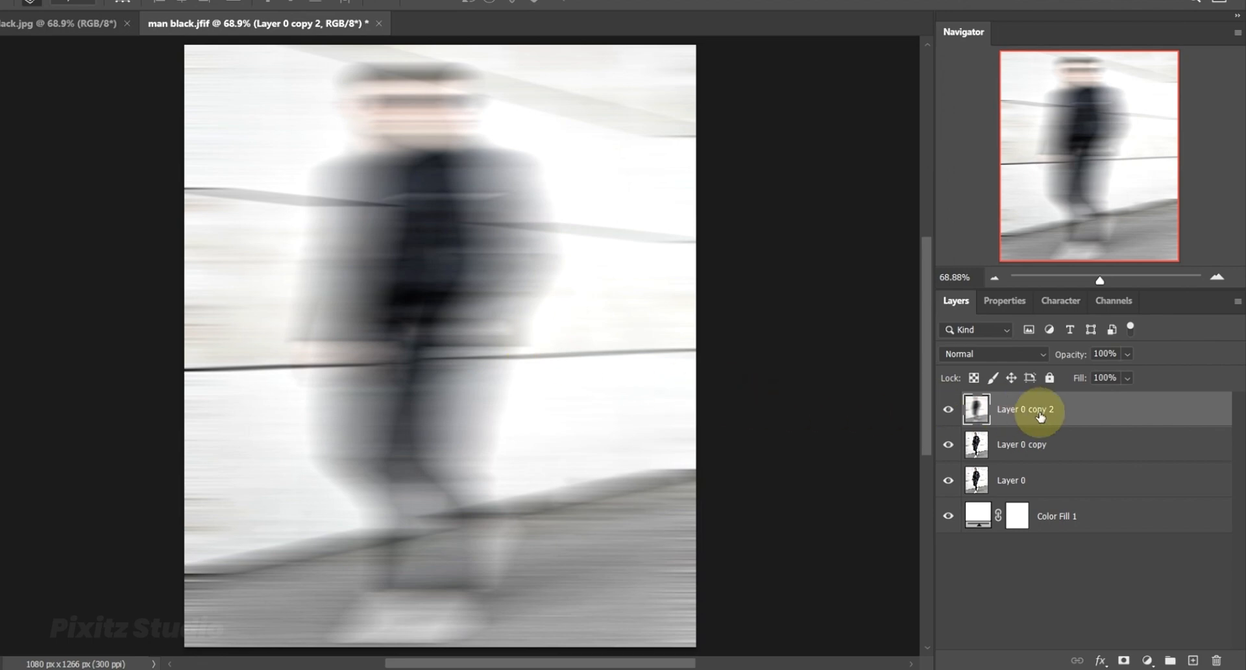
Add a layer mask to Layer 0 copy 2 and paint the man's figure black with a 200 px Soft Round Pressure Size brush
{"action": "left_click", "coordinate": [1123, 660]}
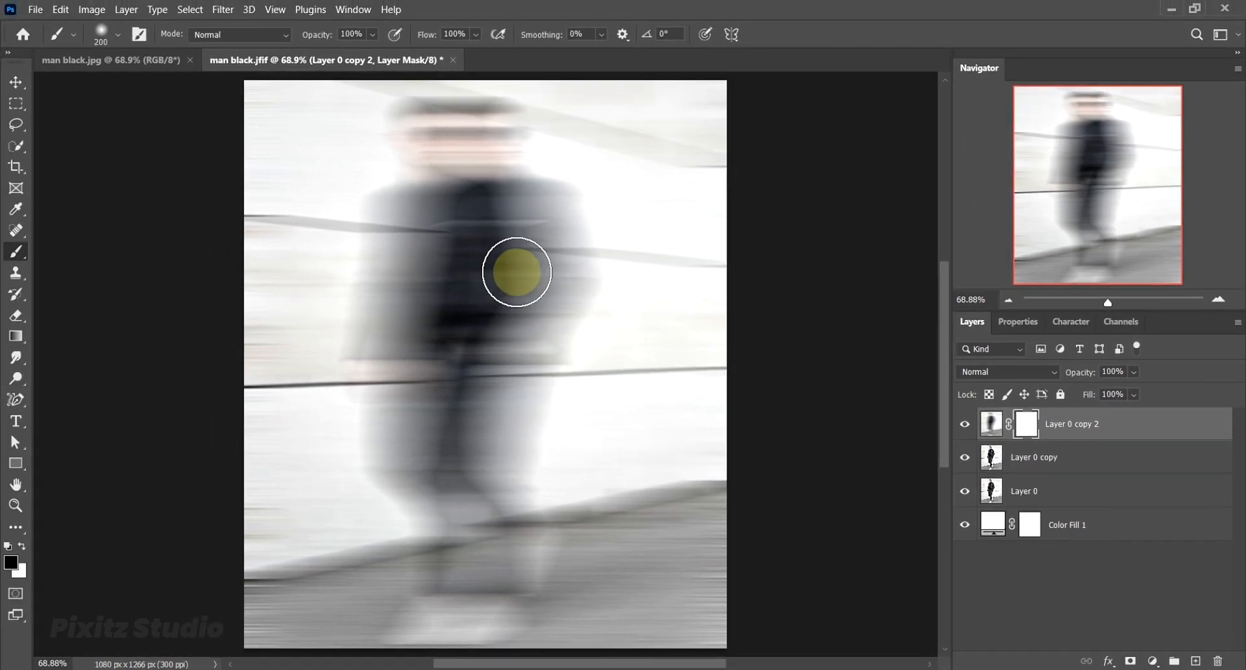
{"action": "right_click", "coordinate": [515, 270]}
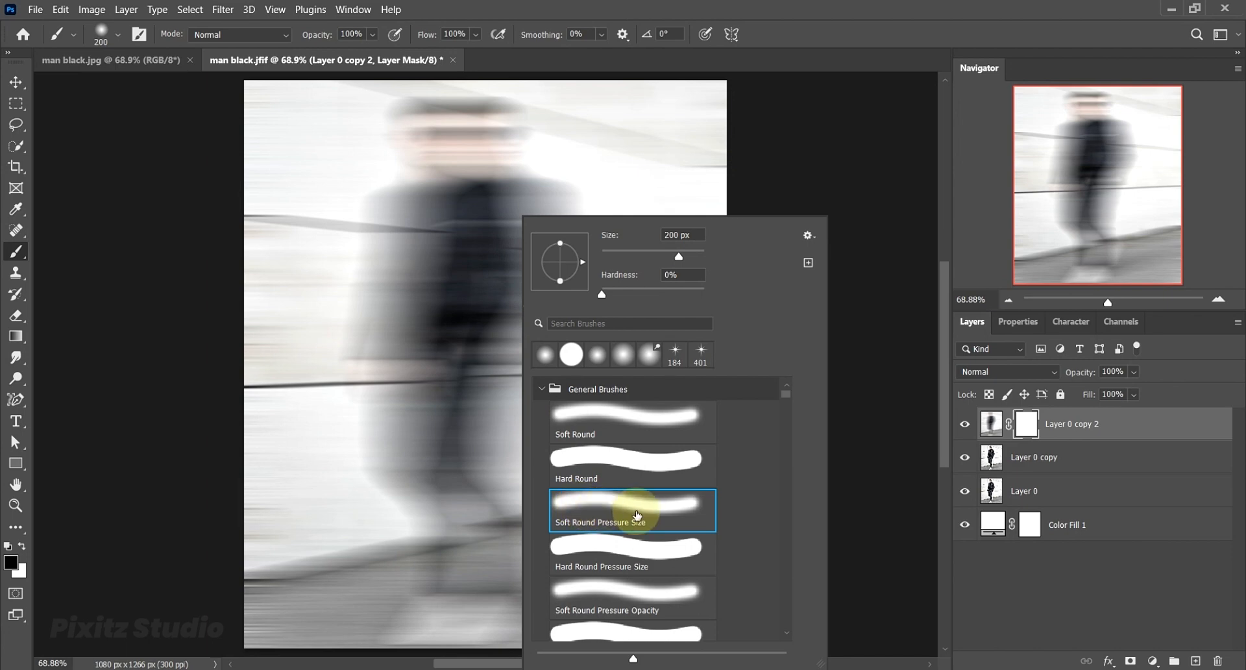
{"action": "double_click", "coordinate": [618, 515]}
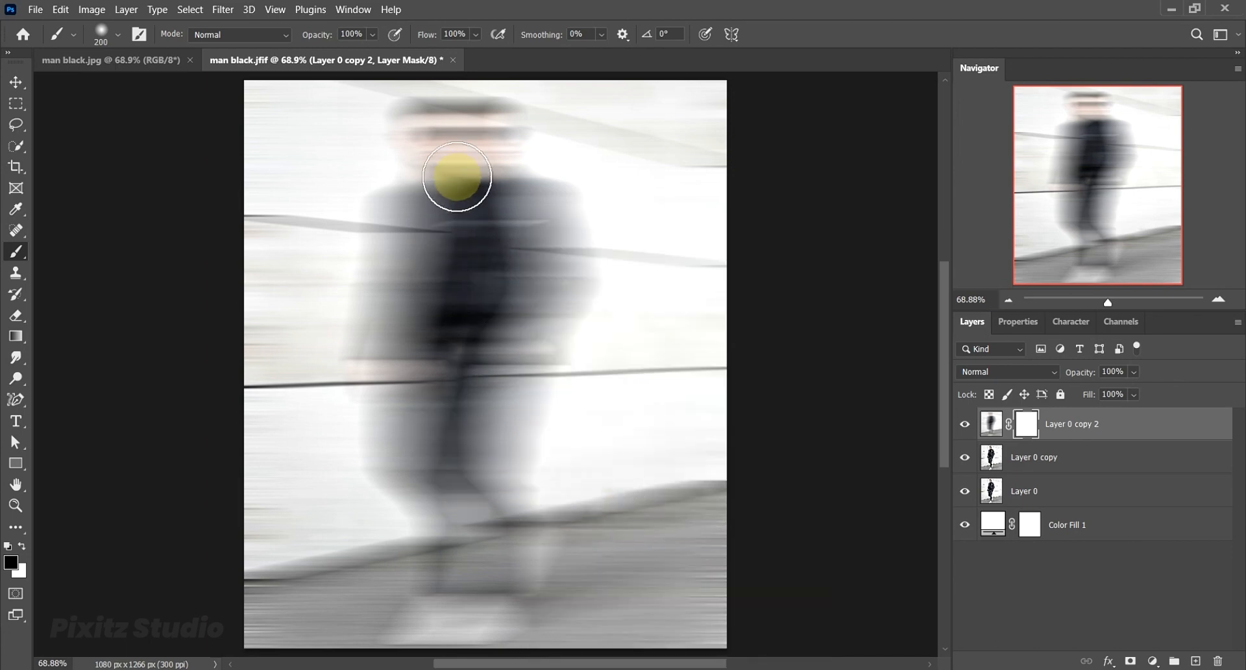
{"action": "mouse_move", "coordinate": [459, 137]}
{"action": "left_mouse_down"}
{"action": "mouse_move", "coordinate": [469, 323]}
{"action": "mouse_move", "coordinate": [477, 199]}
{"action": "mouse_move", "coordinate": [495, 265]}
{"action": "mouse_move", "coordinate": [489, 302]}
{"action": "mouse_move", "coordinate": [466, 331]}
{"action": "mouse_move", "coordinate": [447, 218]}
{"action": "mouse_move", "coordinate": [449, 445]}
{"action": "mouse_move", "coordinate": [461, 369]}
{"action": "mouse_move", "coordinate": [433, 451]}
{"action": "mouse_move", "coordinate": [472, 565]}
{"action": "mouse_move", "coordinate": [462, 612]}
{"action": "mouse_move", "coordinate": [477, 559]}
{"action": "mouse_move", "coordinate": [486, 298]}
{"action": "mouse_move", "coordinate": [495, 315]}
{"action": "mouse_move", "coordinate": [464, 392]}
{"action": "mouse_move", "coordinate": [442, 395]}
{"action": "mouse_move", "coordinate": [432, 345]}
{"action": "mouse_move", "coordinate": [480, 175]}
{"action": "mouse_move", "coordinate": [411, 339]}
{"action": "mouse_move", "coordinate": [413, 364]}
{"action": "mouse_move", "coordinate": [467, 272]}
{"action": "mouse_move", "coordinate": [496, 256]}
{"action": "mouse_move", "coordinate": [490, 310]}
{"action": "mouse_move", "coordinate": [479, 277]}
{"action": "mouse_move", "coordinate": [480, 330]}
{"action": "mouse_move", "coordinate": [466, 305]}
{"action": "left_mouse_up"}
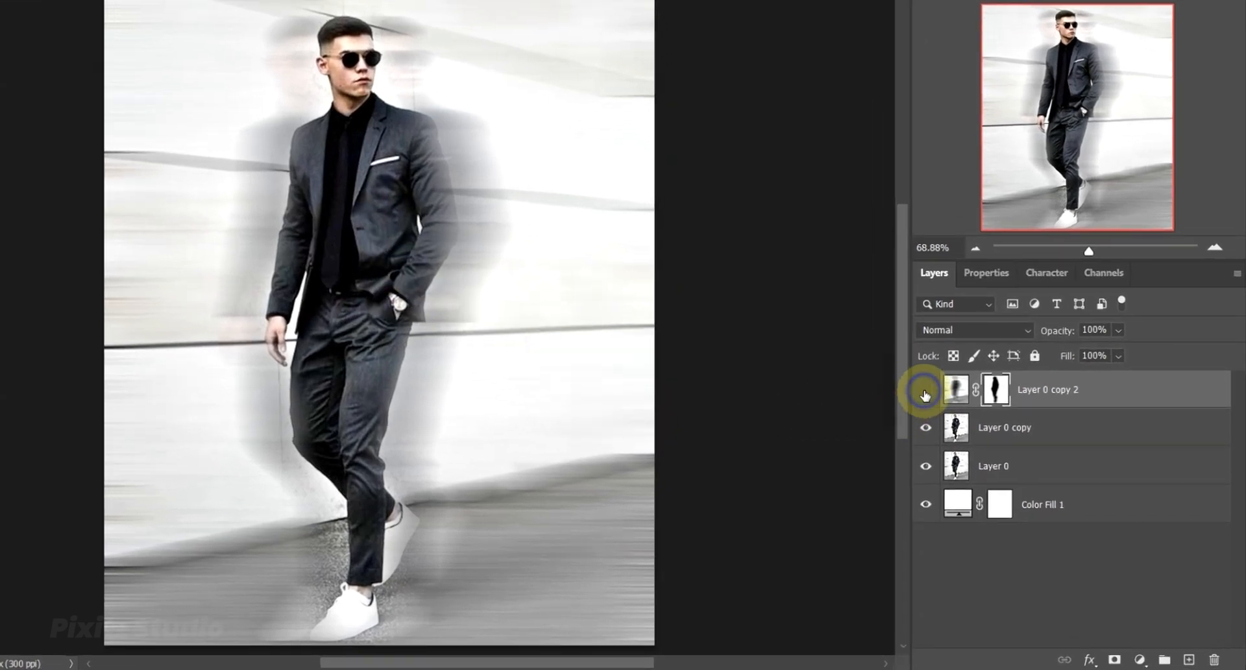
Hide Layer 0 copy 2 and apply a Motion Blur to Layer 0 copy with a 0° angle and 117 pixels distance
{"action": "left_click", "coordinate": [925, 394]}
{"action": "left_click", "coordinate": [1001, 430]}
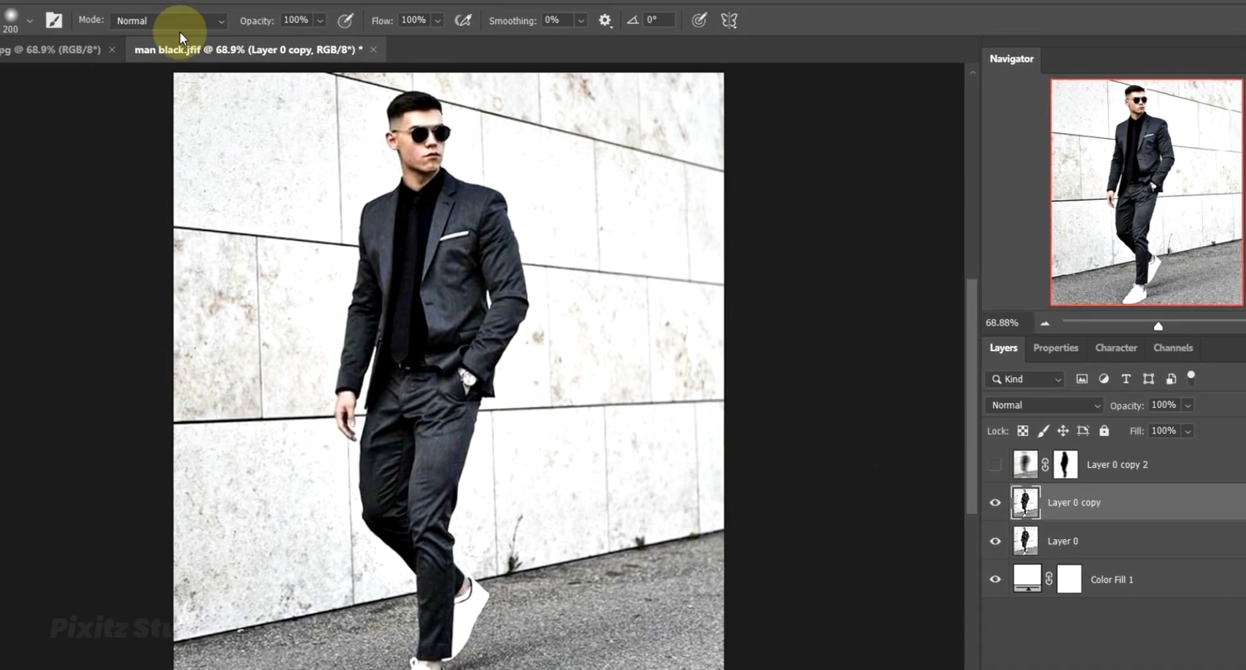
{"action": "left_click", "coordinate": [172, 13]}
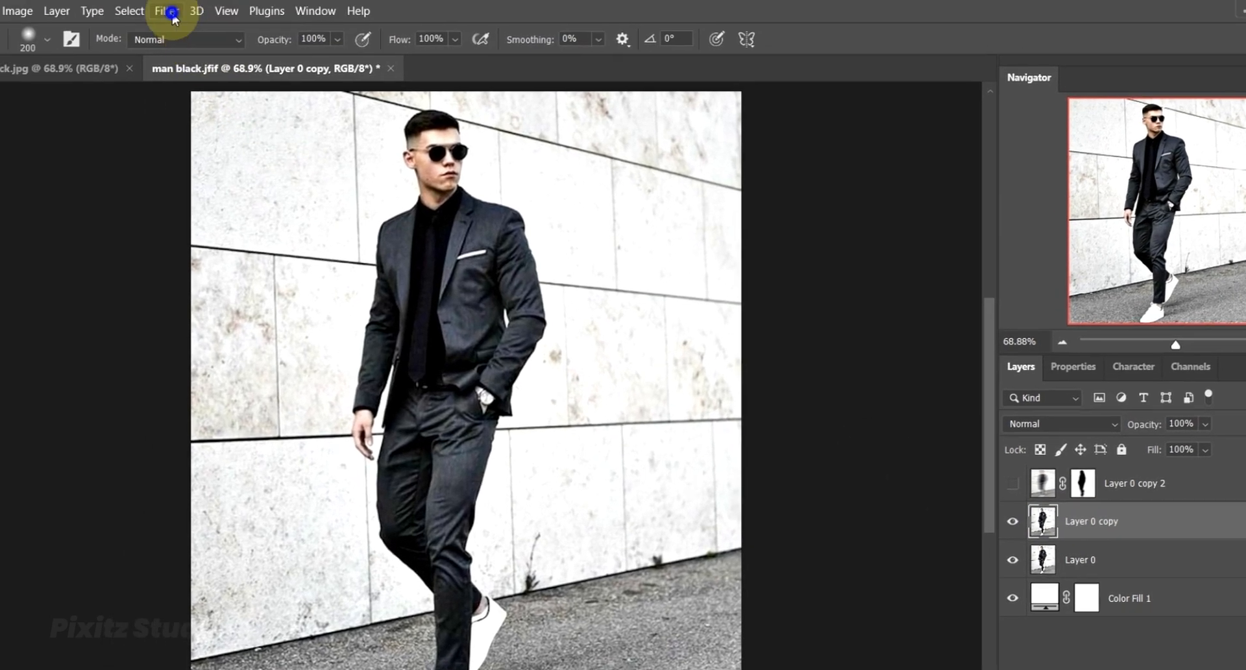
{"action": "mouse_move", "coordinate": [356, 245]}
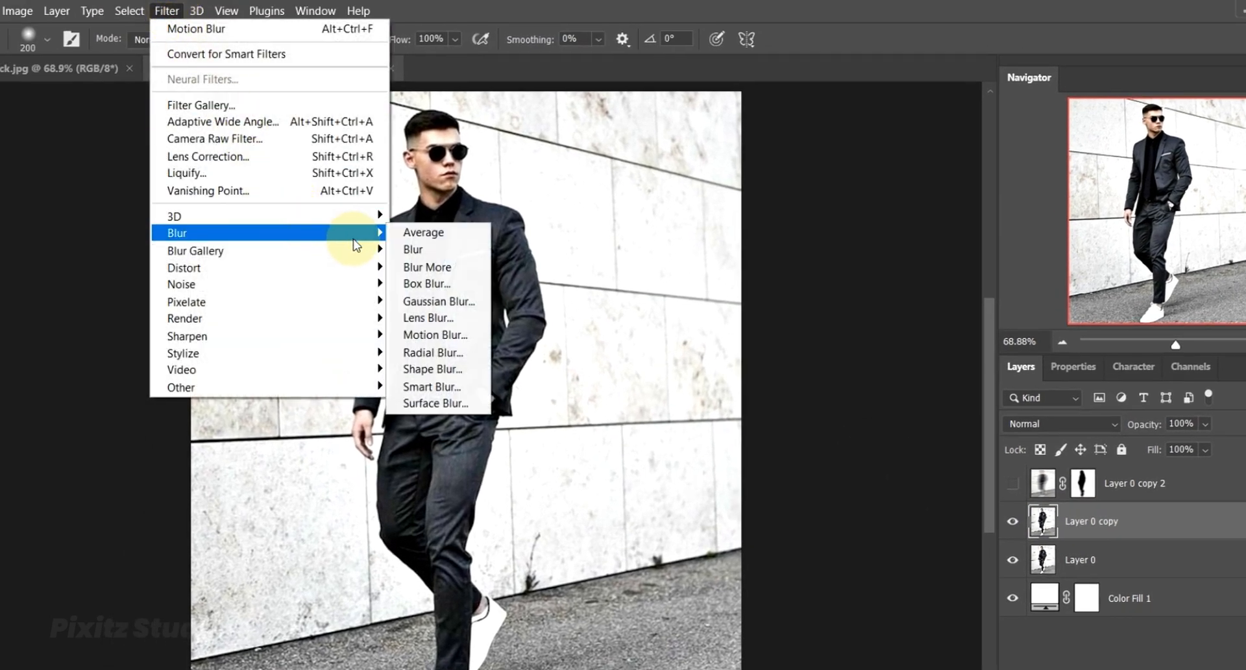
{"action": "left_click", "coordinate": [427, 336]}
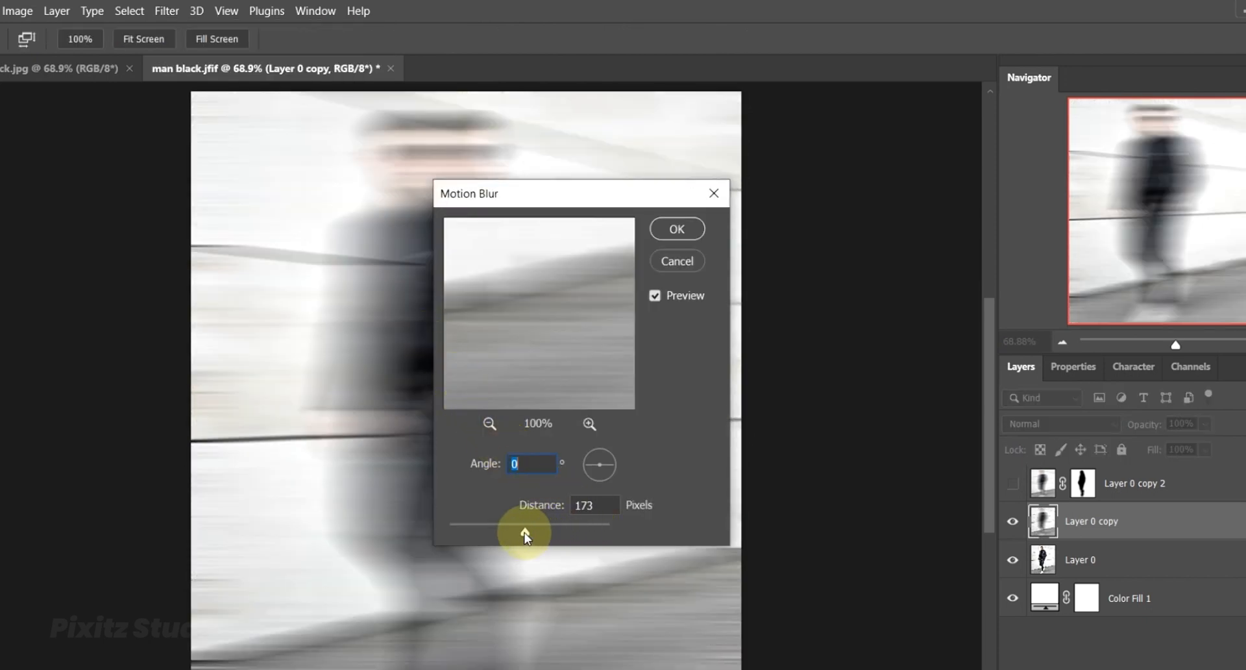
{"action": "left_click_drag", "start_coordinate": [525, 532], "coordinate": [512, 532]}
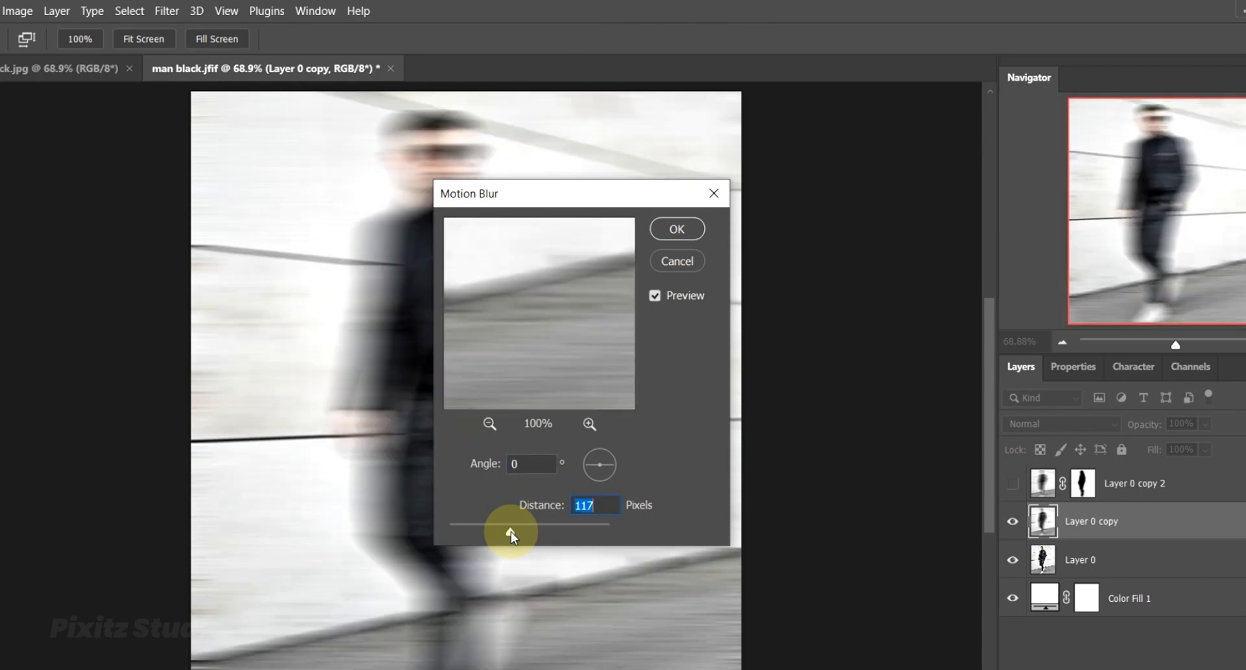
{"action": "left_click", "coordinate": [675, 230]}
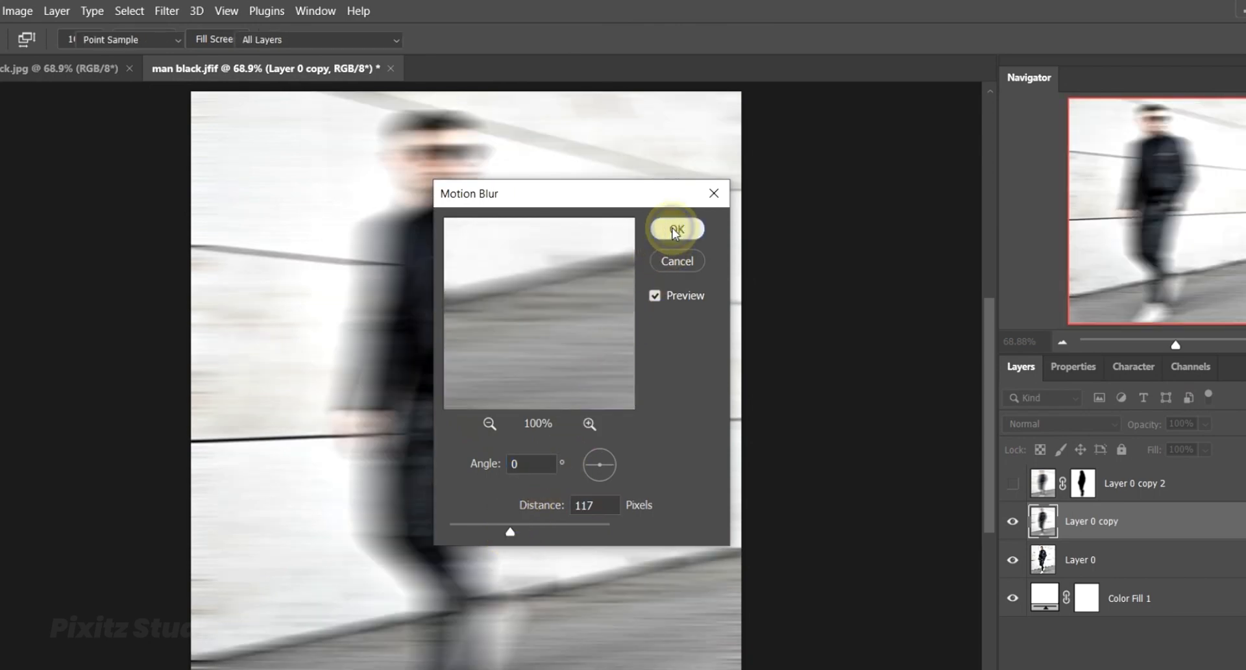
Add a layer mask to Layer 0 copy and paint over the man's whole figure with the black 200 px soft brush
{"action": "key", "text": "b"}
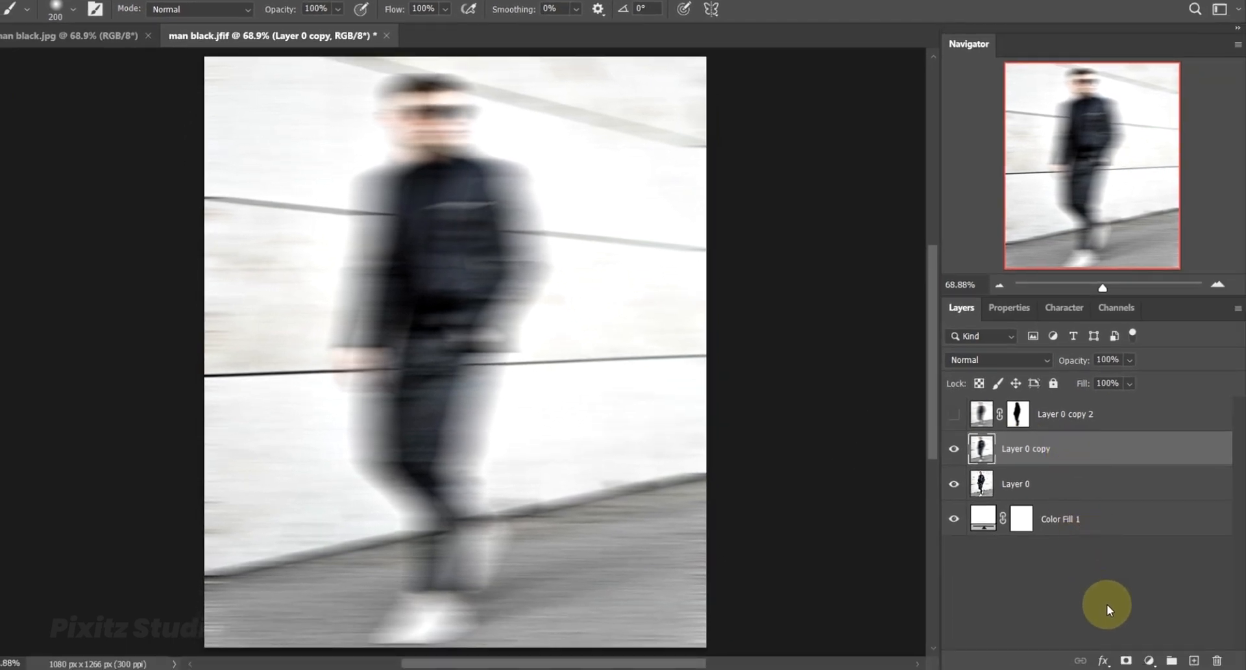
{"action": "left_click", "coordinate": [1127, 660]}
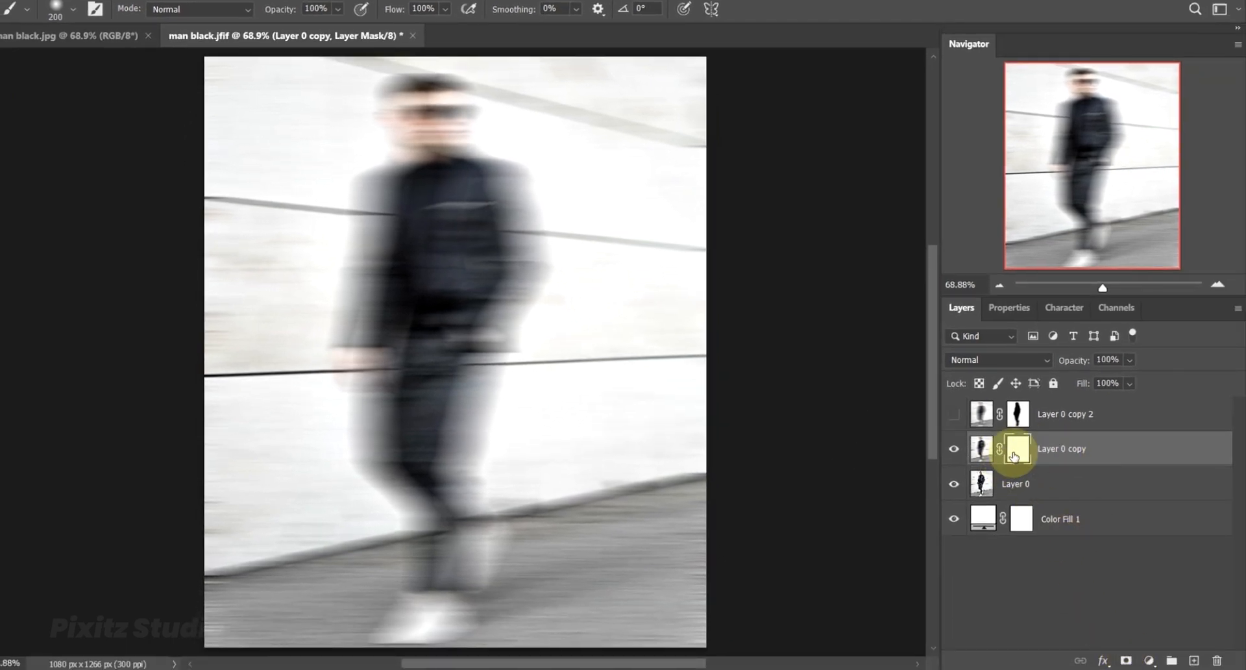
{"action": "mouse_move", "coordinate": [431, 172]}
{"action": "left_mouse_down"}
{"action": "mouse_move", "coordinate": [430, 97]}
{"action": "mouse_move", "coordinate": [438, 228]}
{"action": "mouse_move", "coordinate": [421, 482]}
{"action": "mouse_move", "coordinate": [456, 554]}
{"action": "mouse_move", "coordinate": [446, 600]}
{"action": "mouse_move", "coordinate": [421, 617]}
{"action": "mouse_move", "coordinate": [458, 419]}
{"action": "mouse_move", "coordinate": [439, 361]}
{"action": "mouse_move", "coordinate": [399, 332]}
{"action": "mouse_move", "coordinate": [407, 205]}
{"action": "mouse_move", "coordinate": [480, 240]}
{"action": "mouse_move", "coordinate": [478, 205]}
{"action": "mouse_move", "coordinate": [484, 248]}
{"action": "mouse_move", "coordinate": [462, 331]}
{"action": "mouse_move", "coordinate": [436, 195]}
{"action": "mouse_move", "coordinate": [416, 195]}
{"action": "mouse_move", "coordinate": [438, 132]}
{"action": "mouse_move", "coordinate": [430, 108]}
{"action": "mouse_move", "coordinate": [457, 318]}
{"action": "left_mouse_up"}
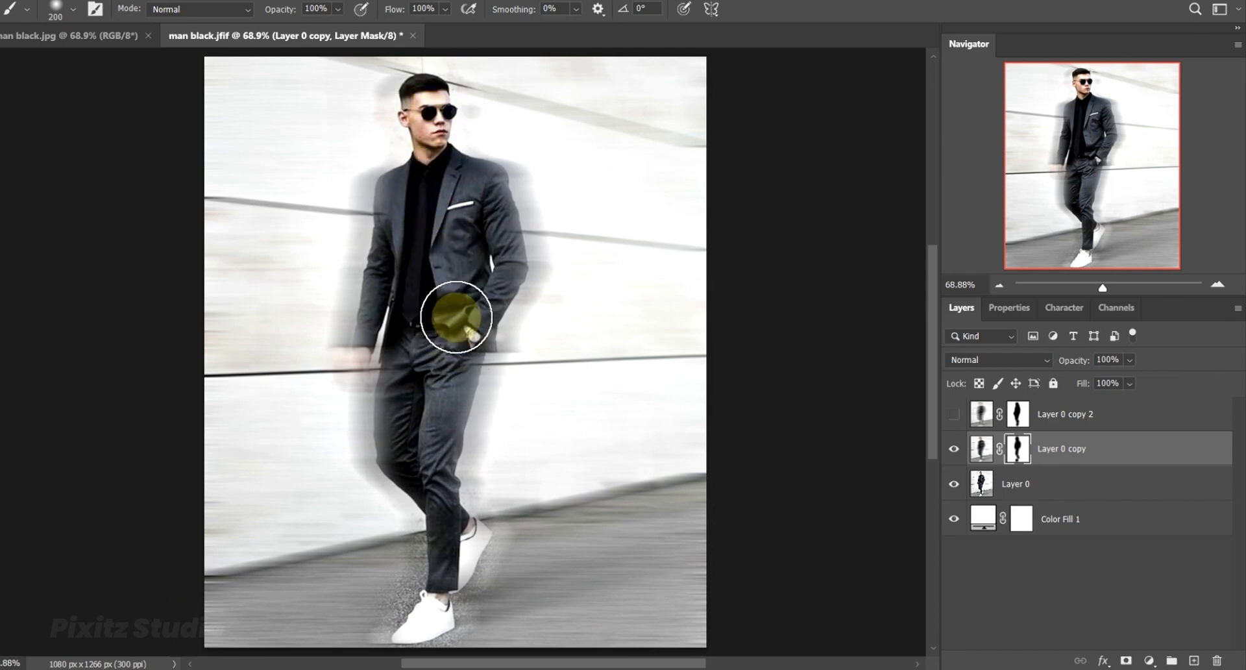
Hide Layer 0 copy and paint white 125 px soft strokes on Layer 0 along both sides of the man and beside his shoes
{"action": "left_click", "coordinate": [953, 450]}
{"action": "left_click", "coordinate": [980, 486]}
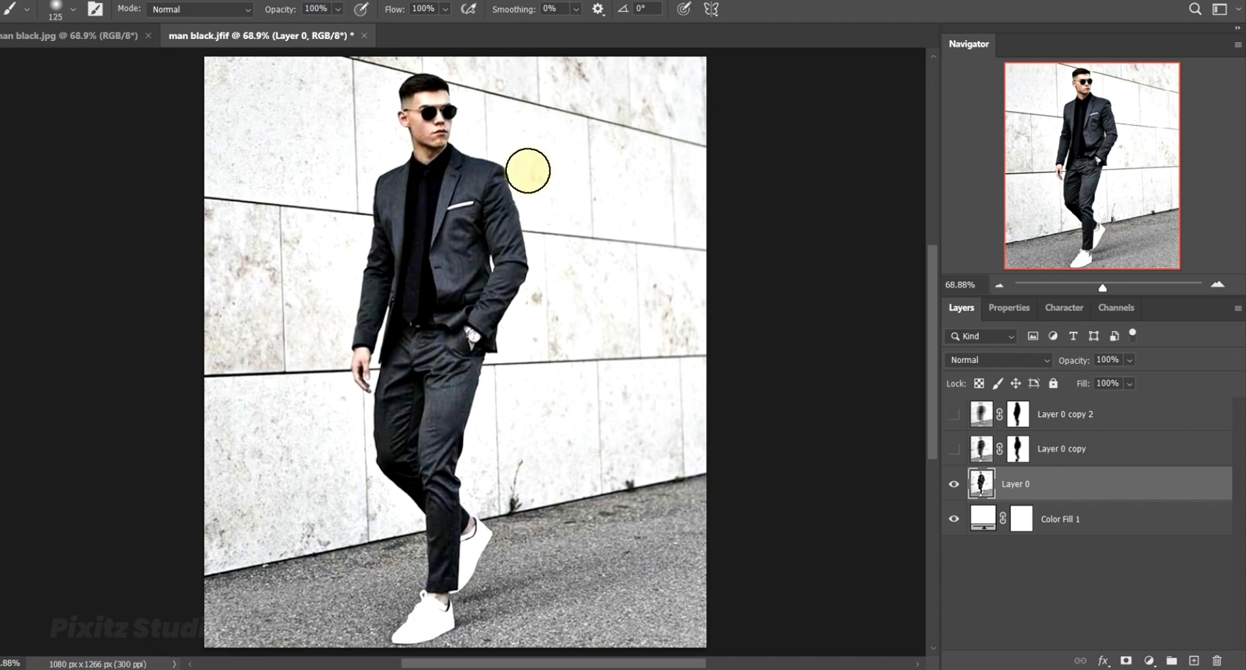
{"action": "mouse_move", "coordinate": [526, 170]}
{"action": "left_mouse_down"}
{"action": "mouse_move", "coordinate": [560, 299]}
{"action": "mouse_move", "coordinate": [569, 534]}
{"action": "mouse_move", "coordinate": [541, 532]}
{"action": "left_mouse_up"}
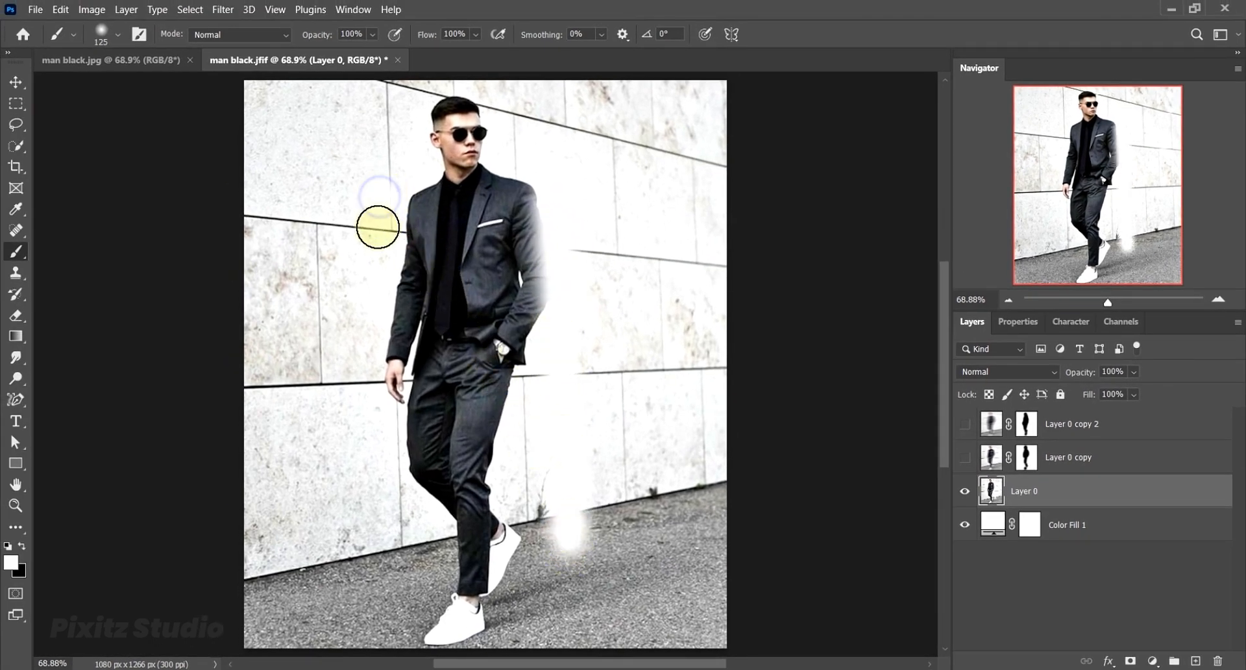
{"action": "left_click_drag", "start_coordinate": [377, 227], "coordinate": [378, 584]}
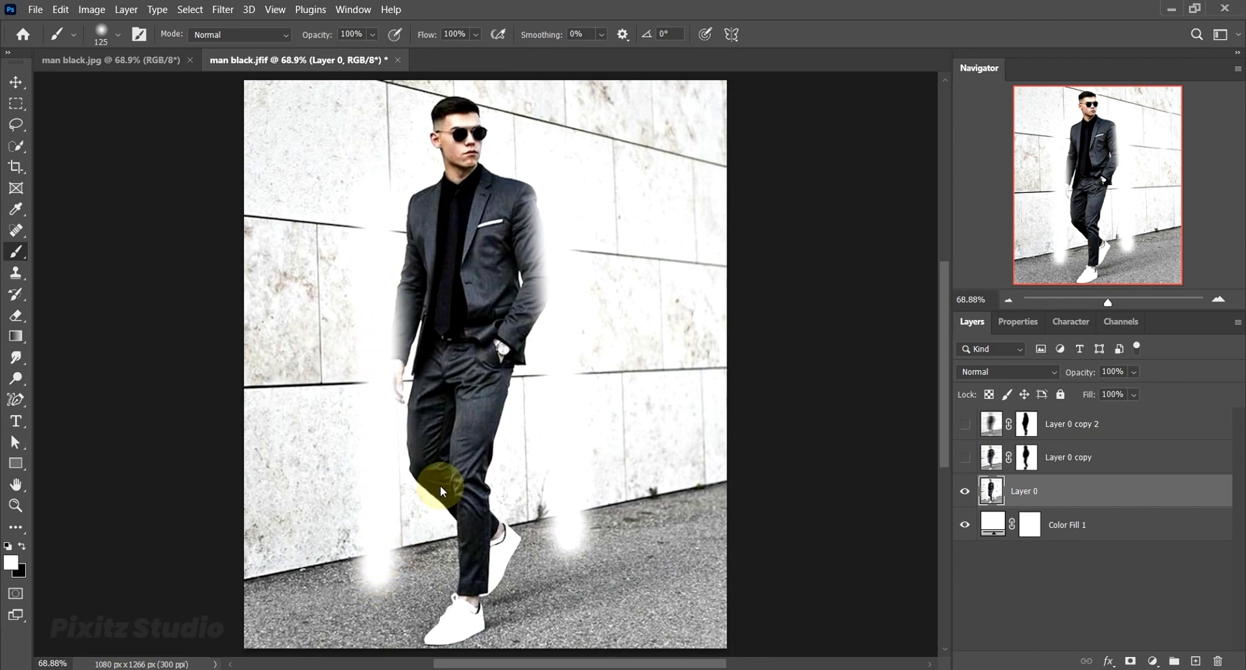
{"action": "left_click_drag", "start_coordinate": [537, 557], "coordinate": [532, 607]}
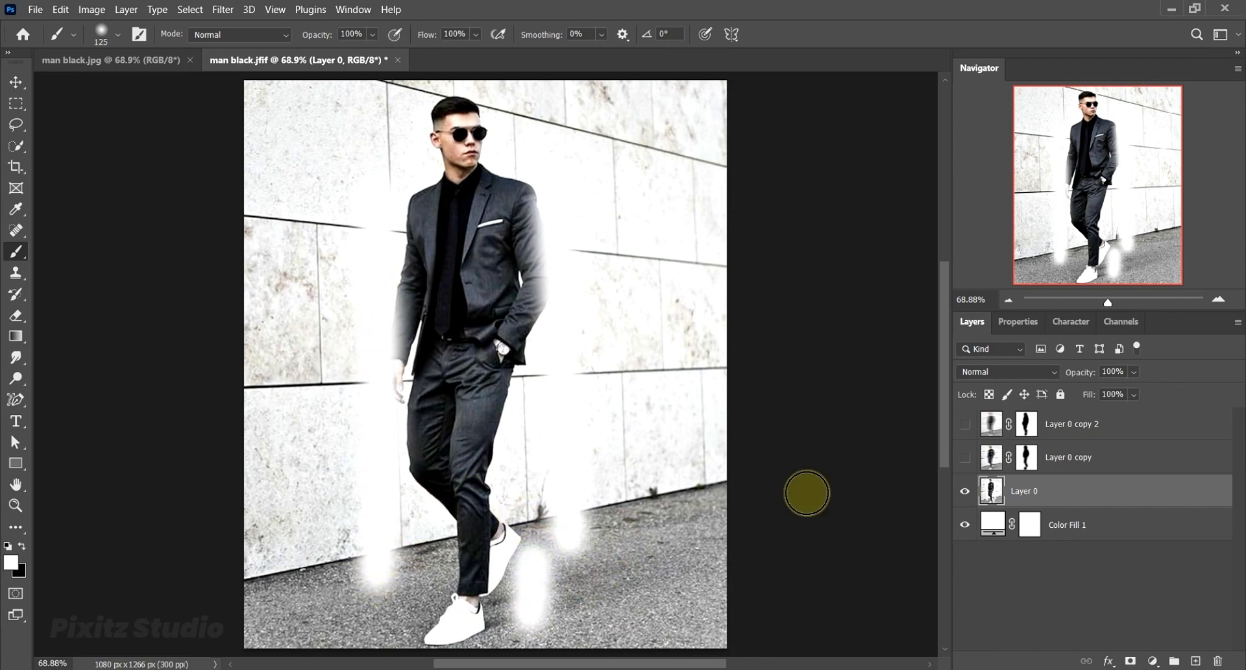
Show Layer 0 copy and Layer 0 copy 2 again, and switch to the Move tool
{"action": "left_click", "coordinate": [963, 460]}
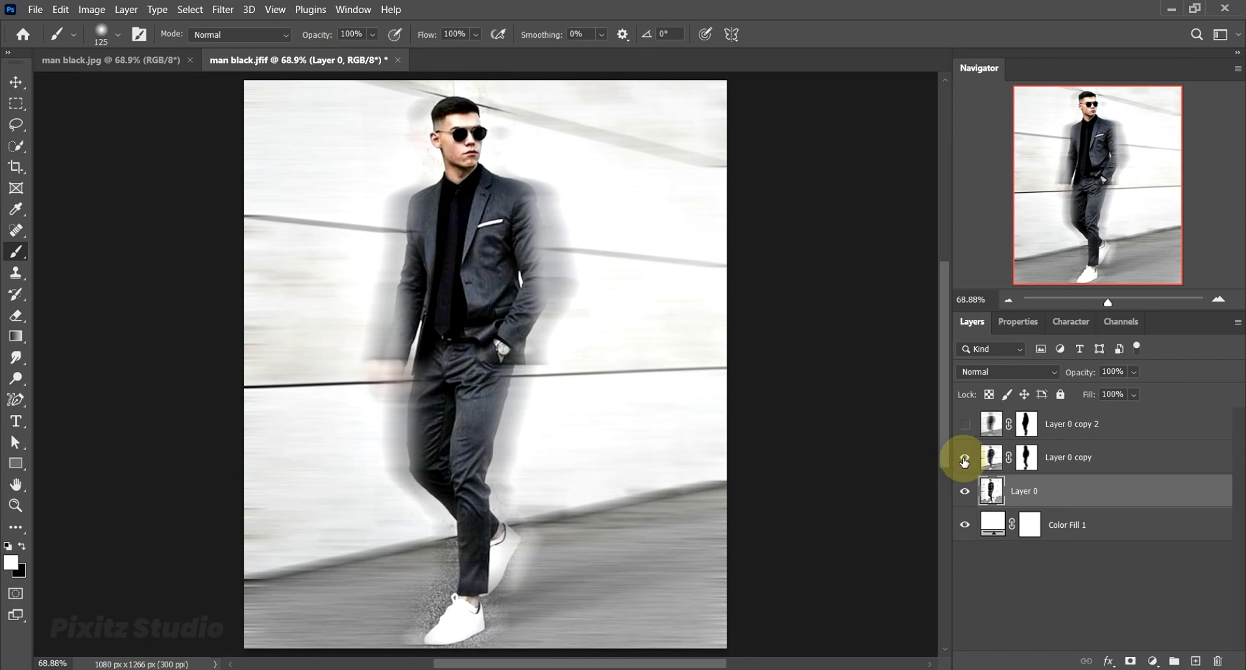
{"action": "left_click", "coordinate": [966, 426]}
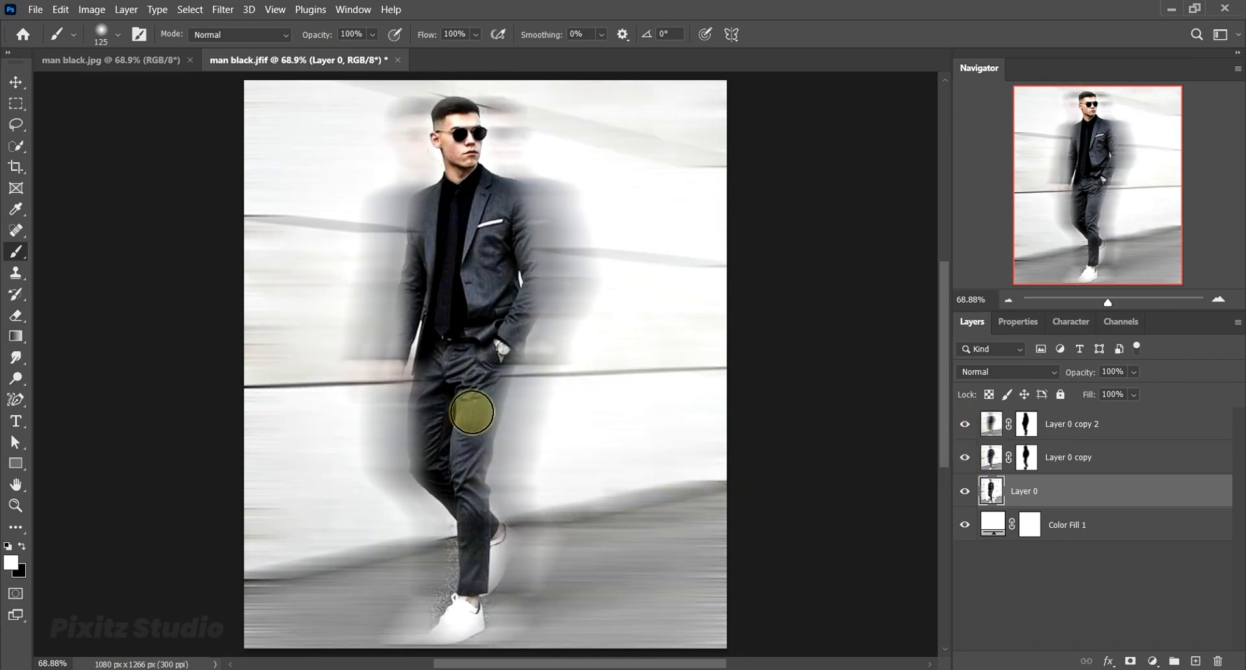
{"action": "key", "text": "v"}
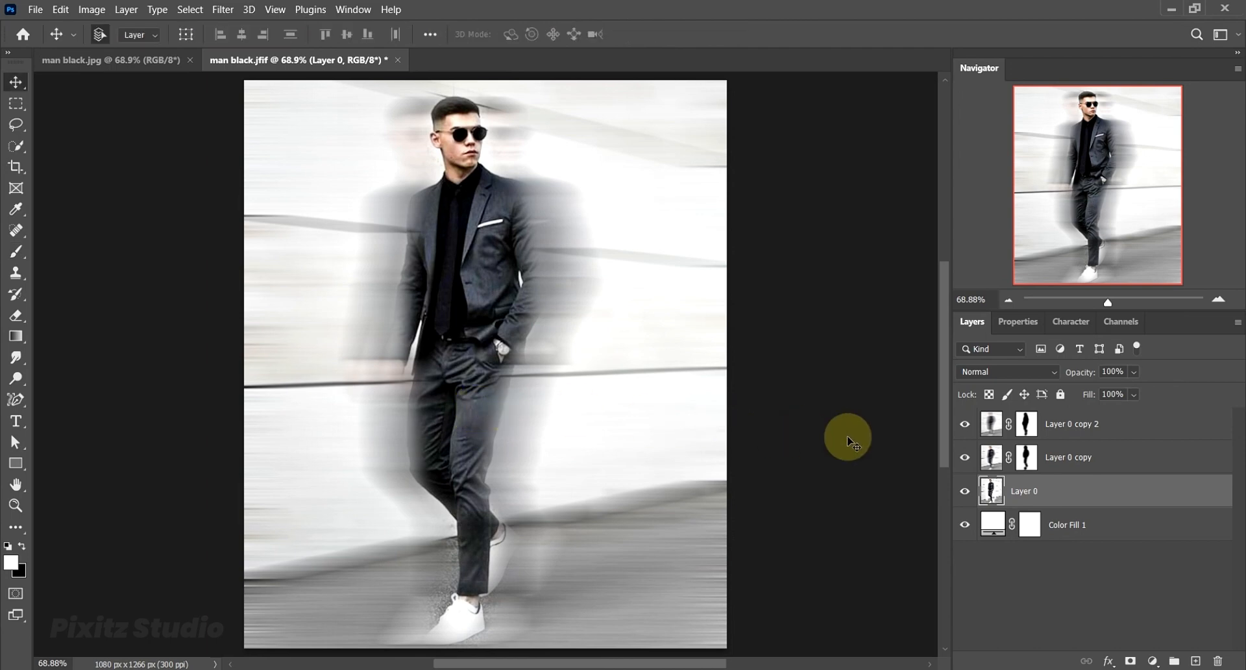
Merge all the layers from Layer 0 copy 2 down to Color Fill 1 into a single layer
{"action": "left_click", "coordinate": [1083, 419]}
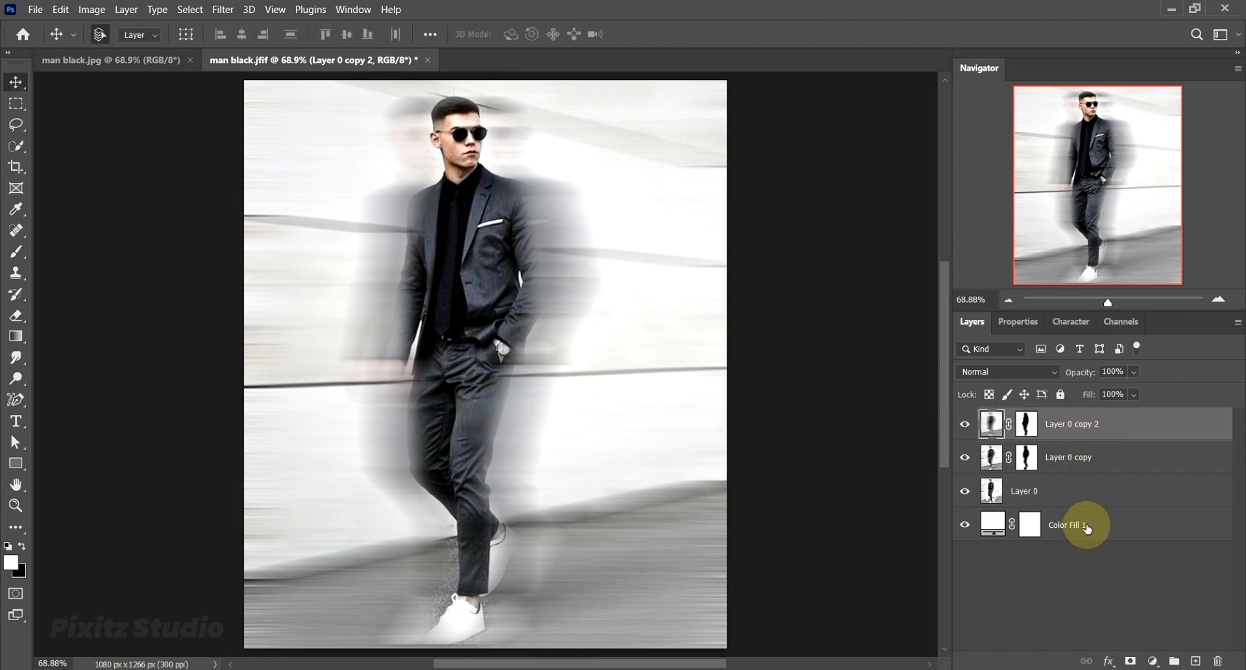
{"action": "left_click", "coordinate": [1091, 534], "text": "shift"}
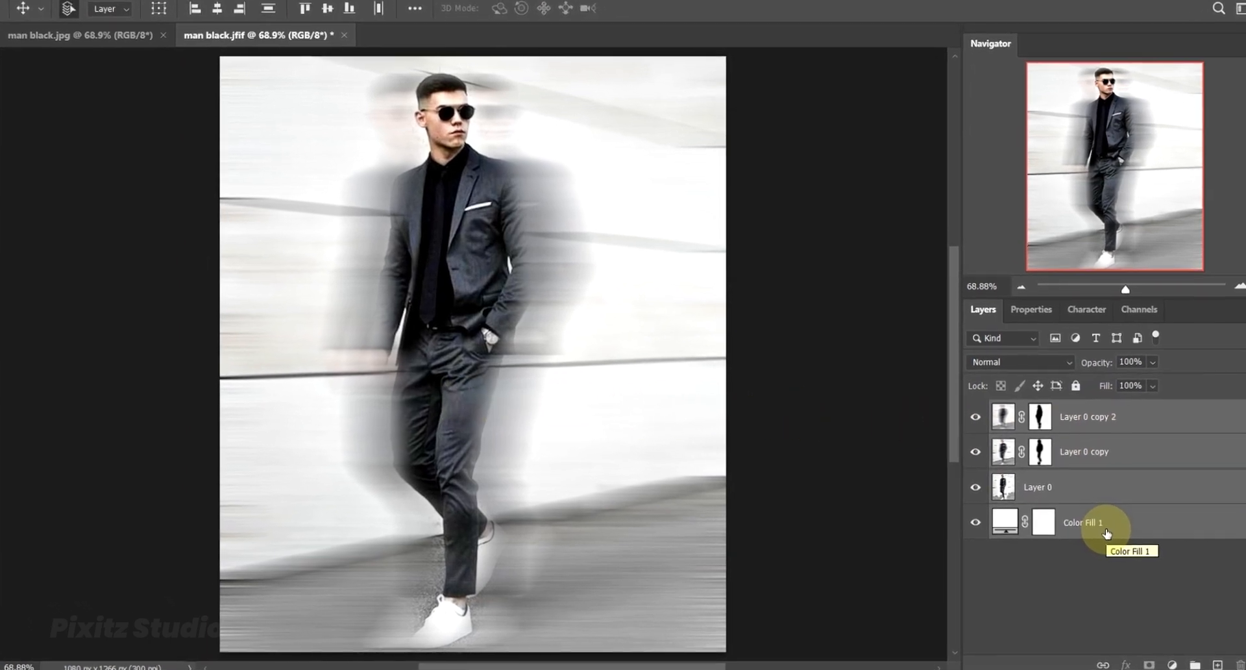
{"action": "right_click", "coordinate": [1092, 531]}
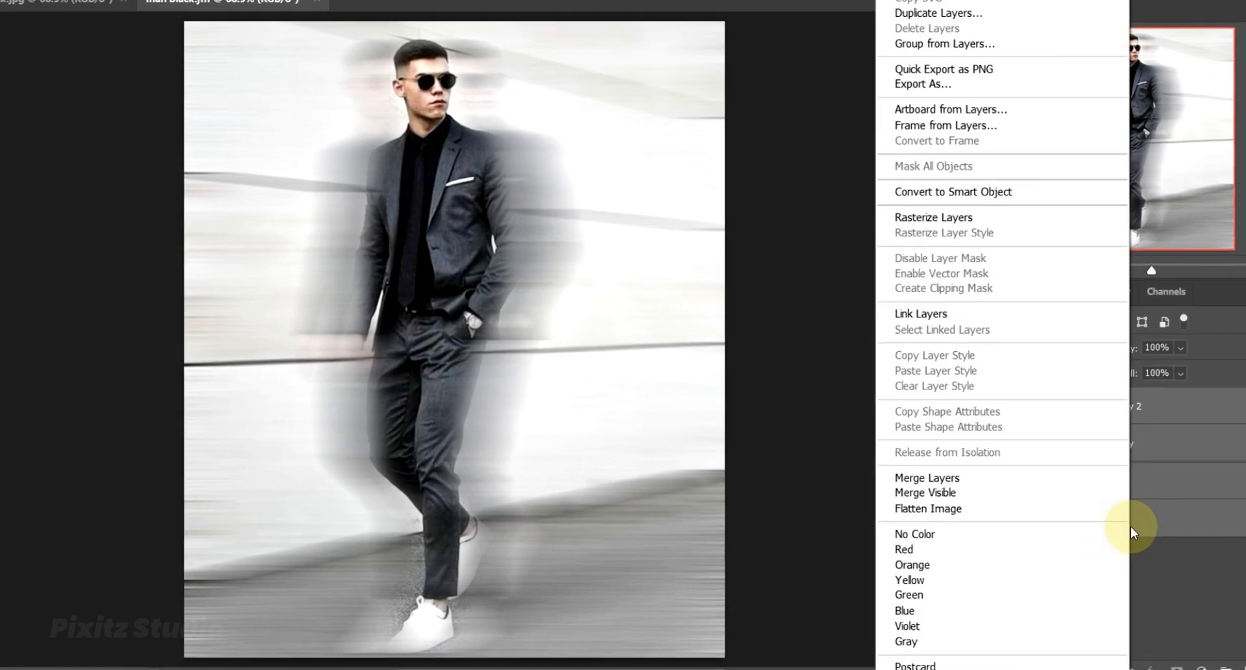
{"action": "left_click", "coordinate": [939, 479]}
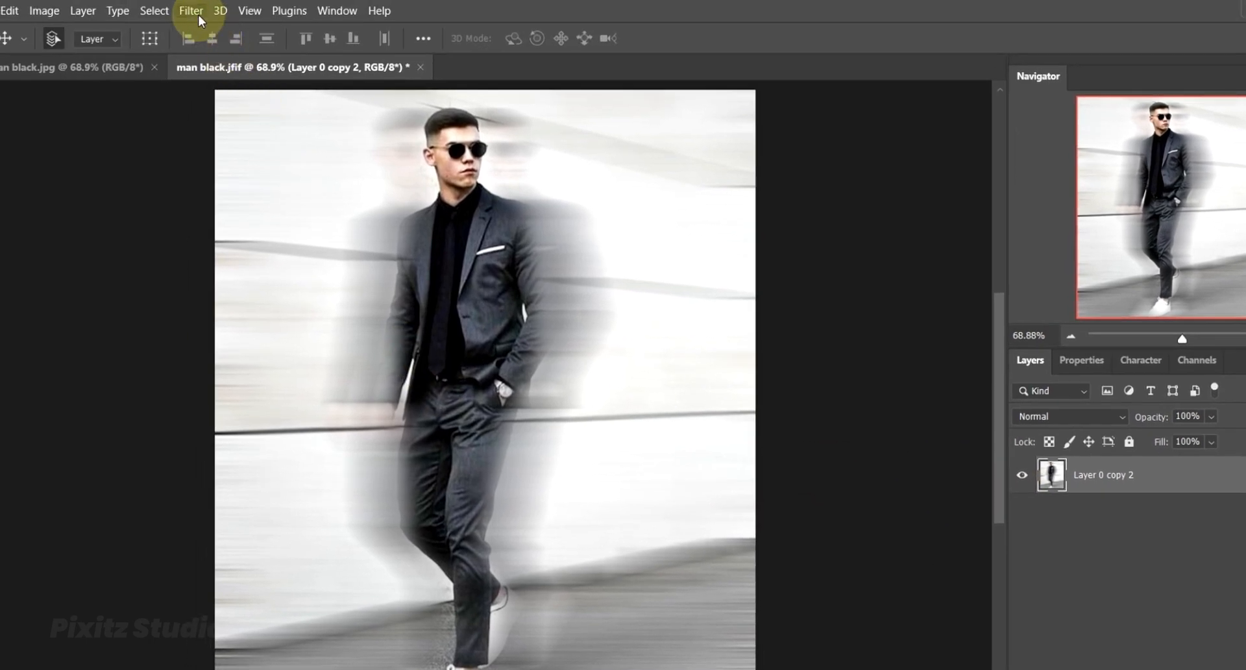
Open the Filter Gallery for the merged layer and reduce its preview to 50% to fit the whole image
{"action": "left_click", "coordinate": [196, 15]}
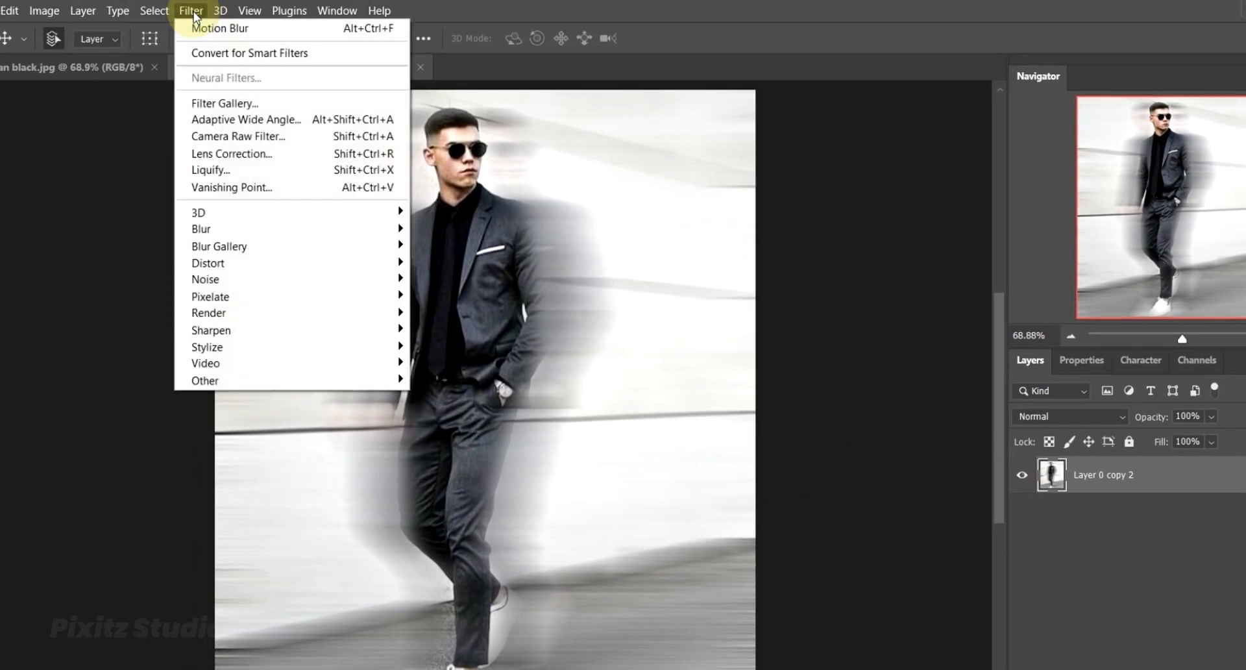
{"action": "left_click", "coordinate": [234, 103]}
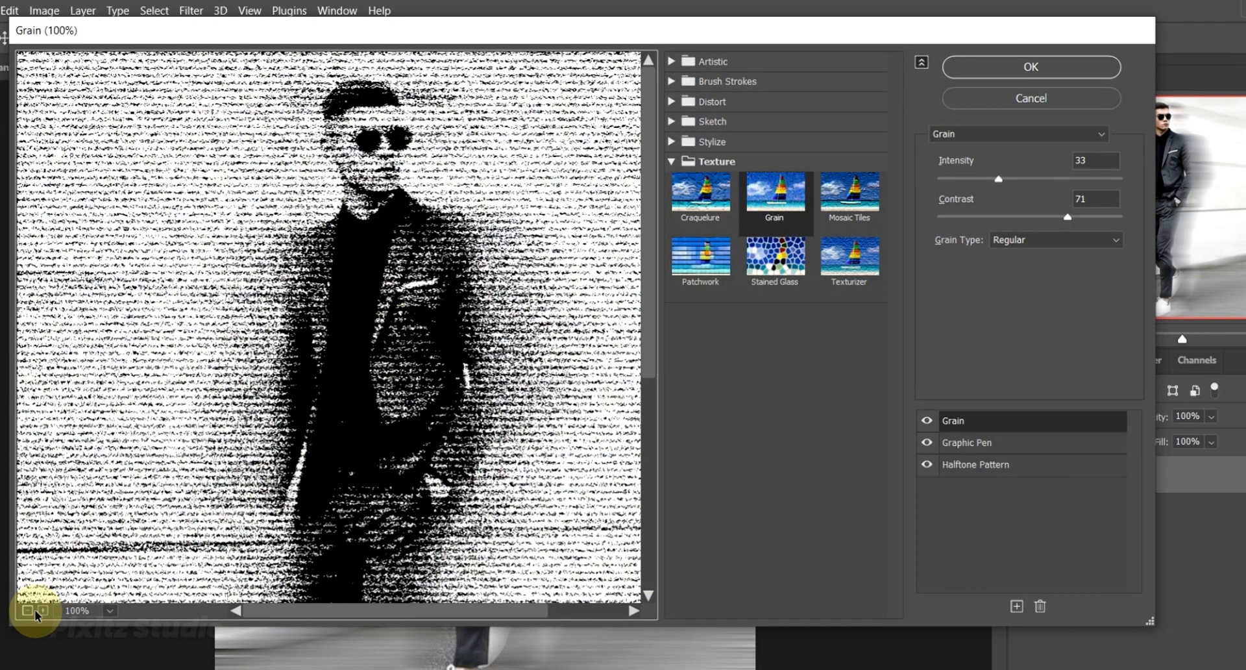
{"action": "left_click", "coordinate": [27, 612]}
{"action": "left_click", "coordinate": [27, 611]}
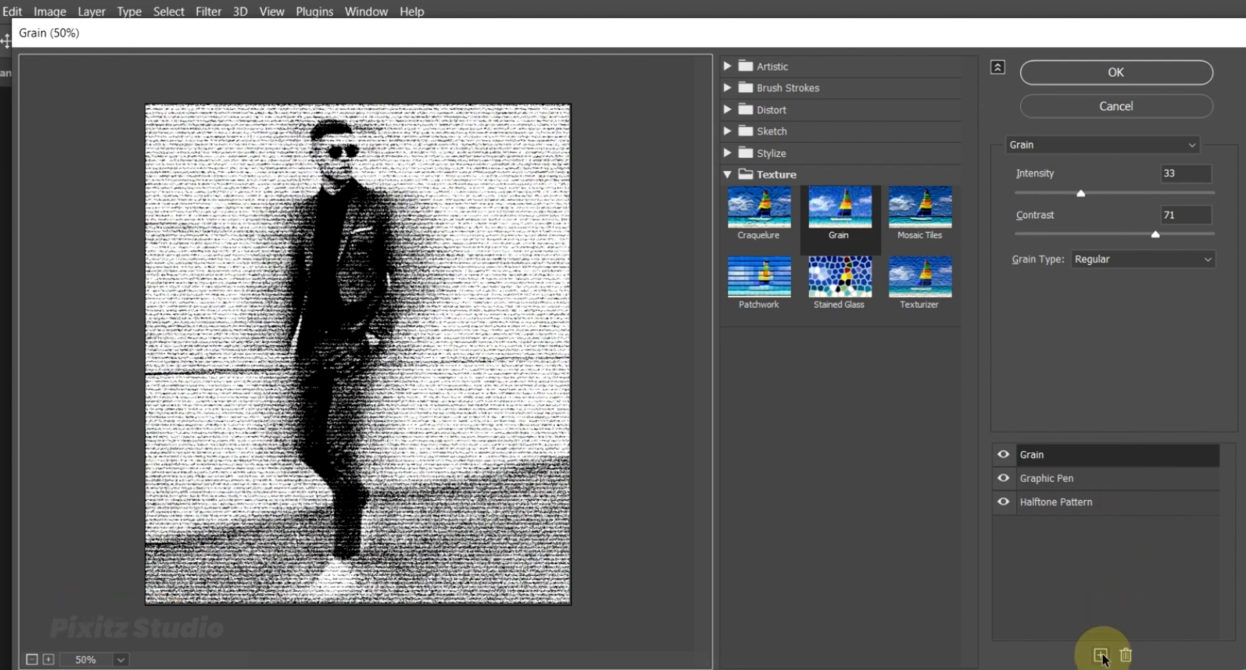
Check the Halftone Pattern effect's size and contrast in the effect stack, and choose Line as its pattern type
{"action": "left_click", "coordinate": [1071, 474]}
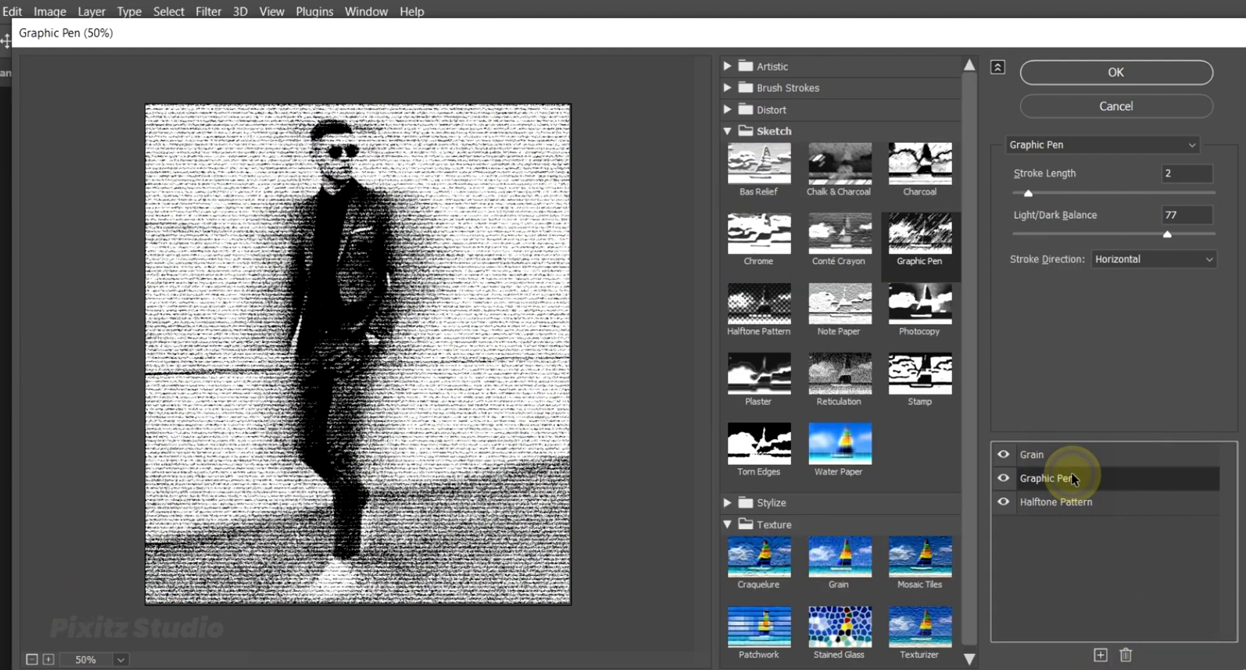
{"action": "left_click", "coordinate": [1072, 462]}
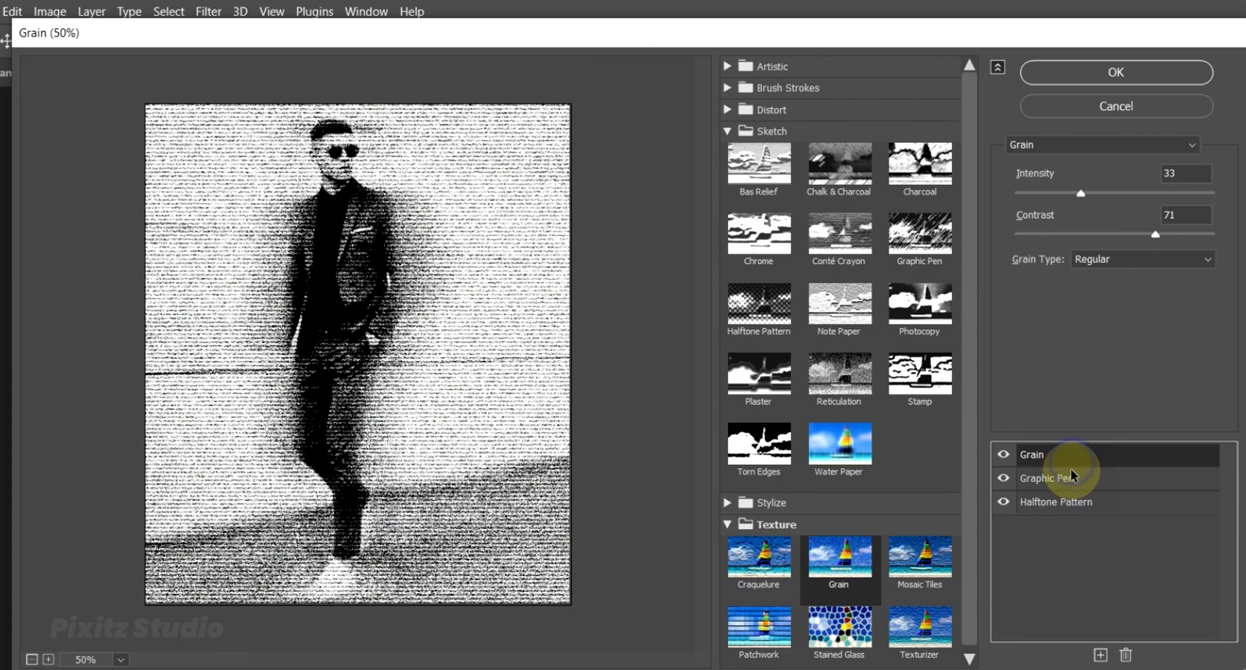
{"action": "left_click", "coordinate": [1072, 505]}
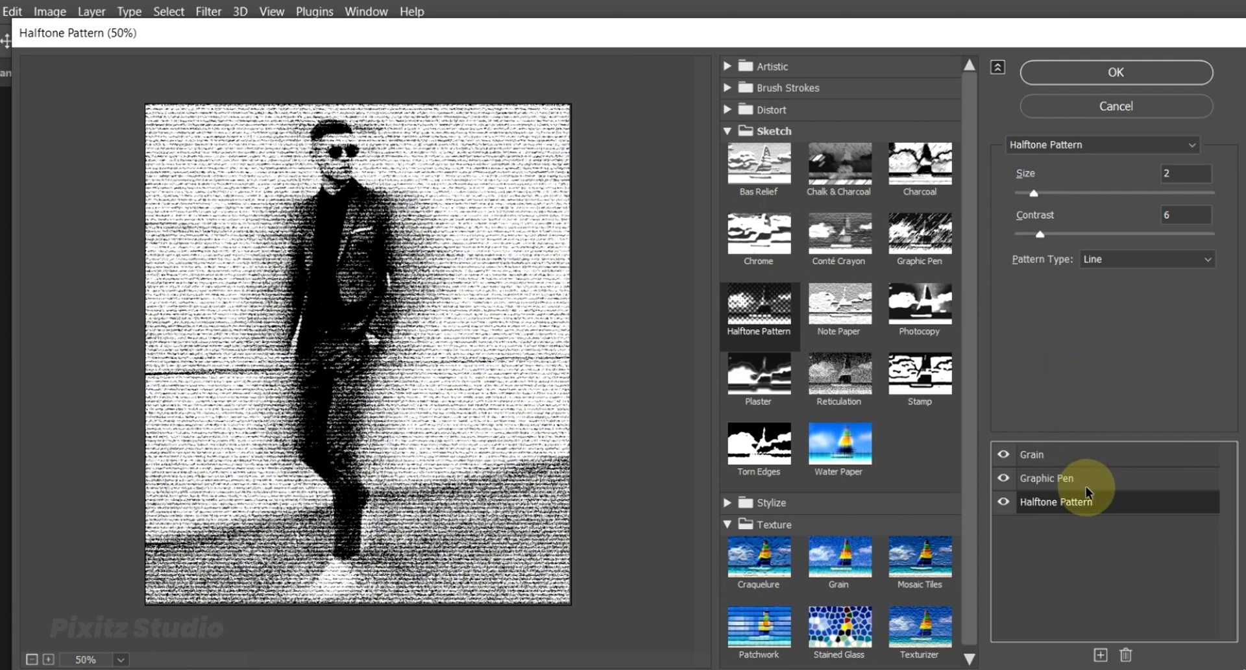
{"action": "left_click", "coordinate": [1187, 173]}
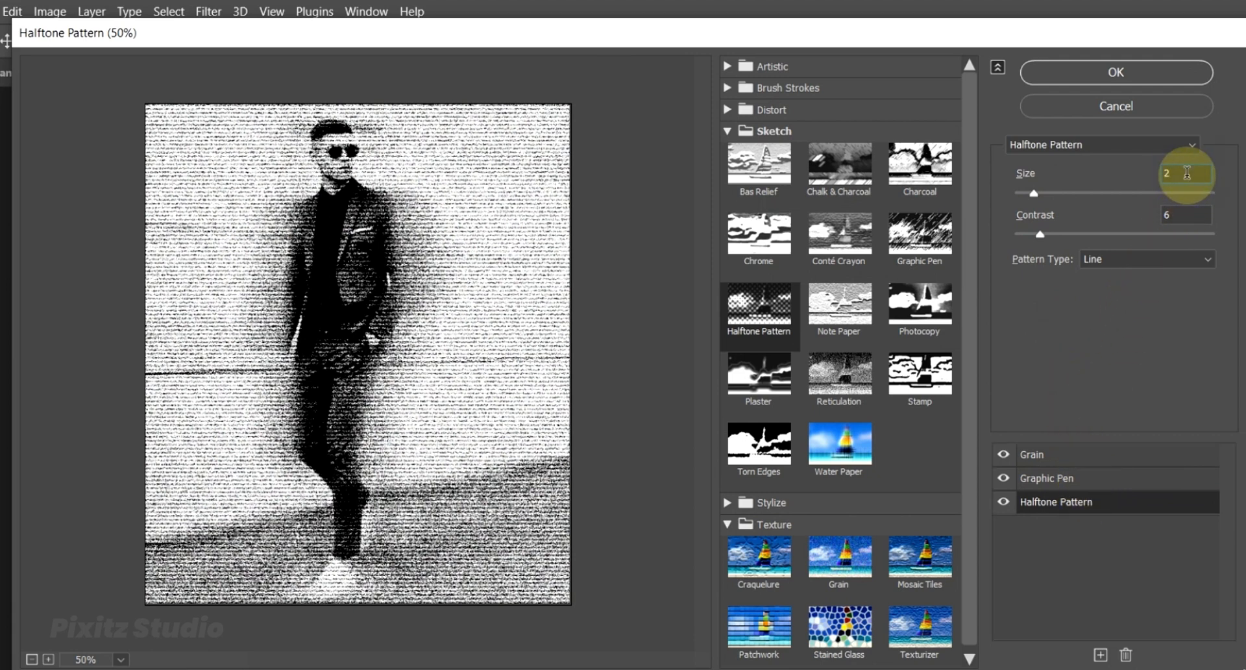
{"action": "left_click", "coordinate": [1187, 216]}
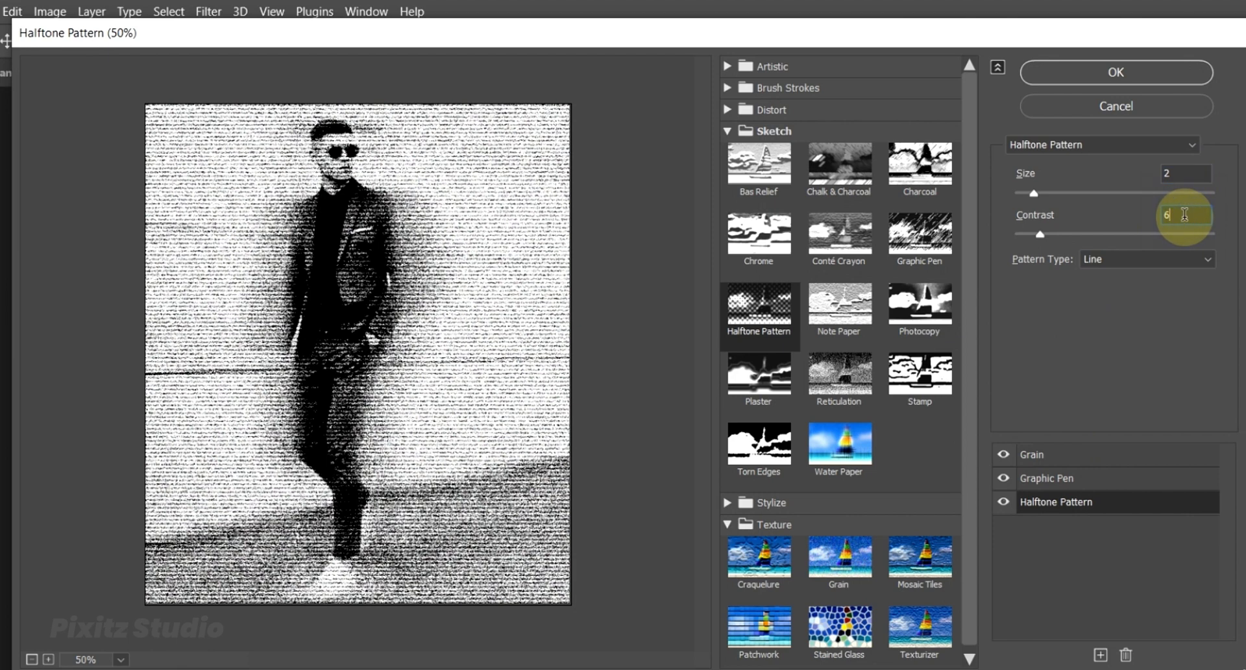
{"action": "left_click", "coordinate": [1182, 260]}
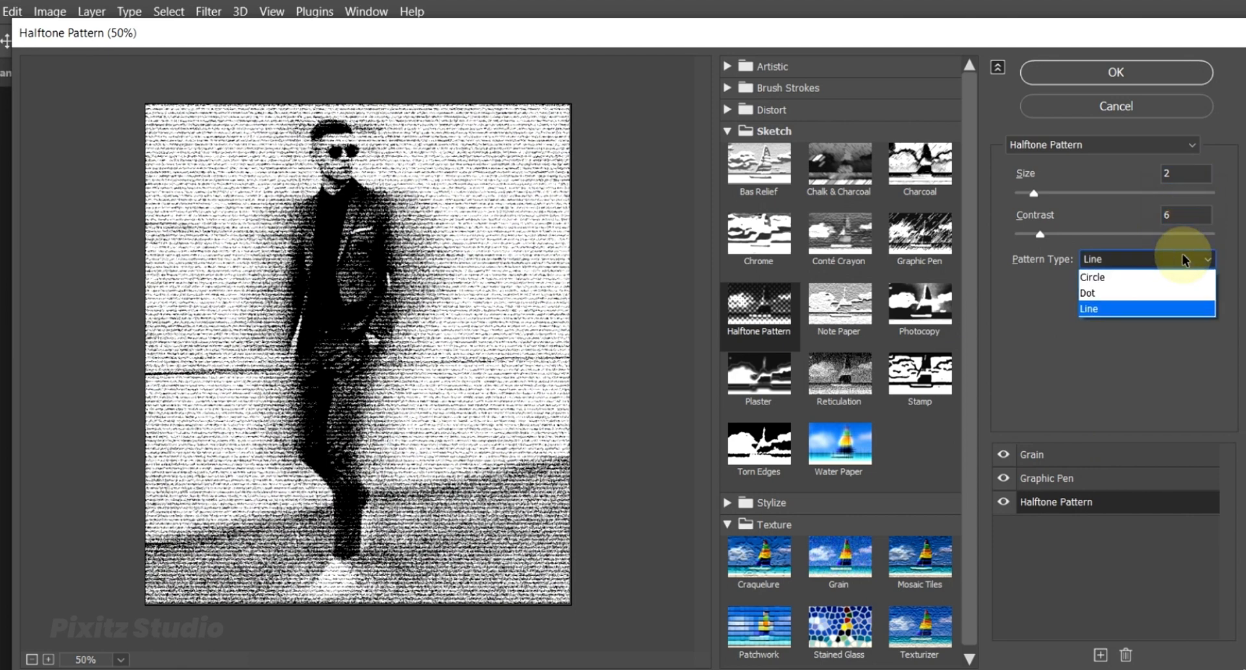
{"action": "left_click", "coordinate": [1178, 305]}
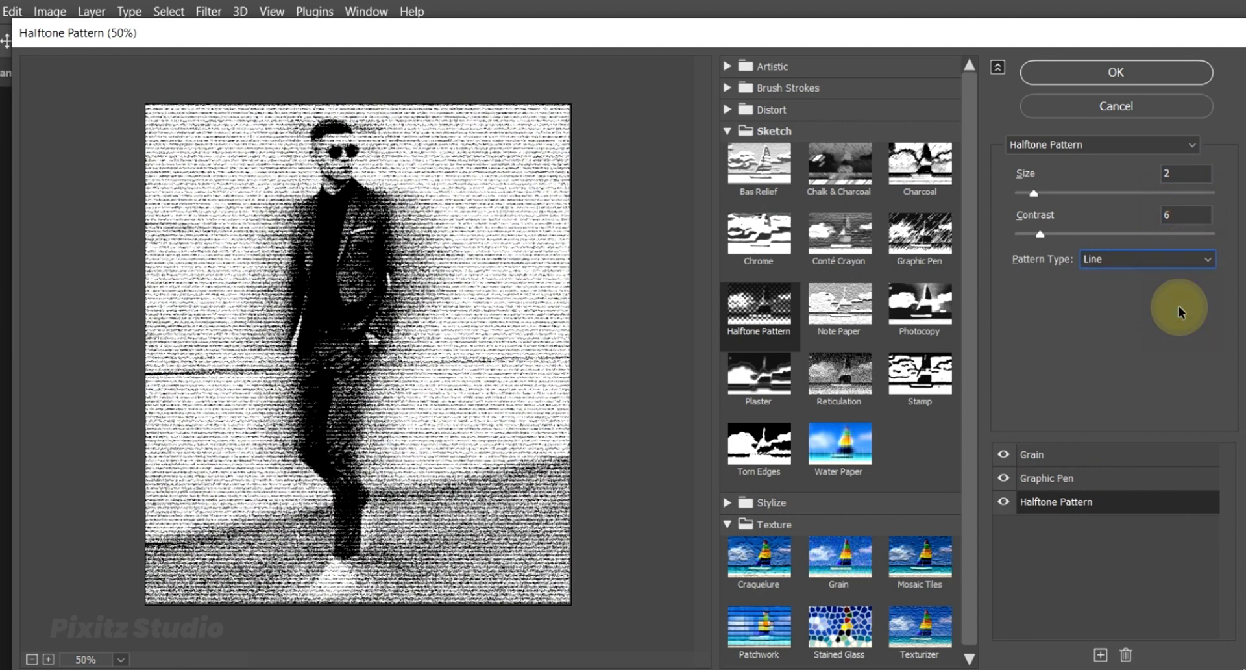
Review the Graphic Pen effect's stroke length and light/dark balance settings
{"action": "left_click", "coordinate": [1076, 485]}
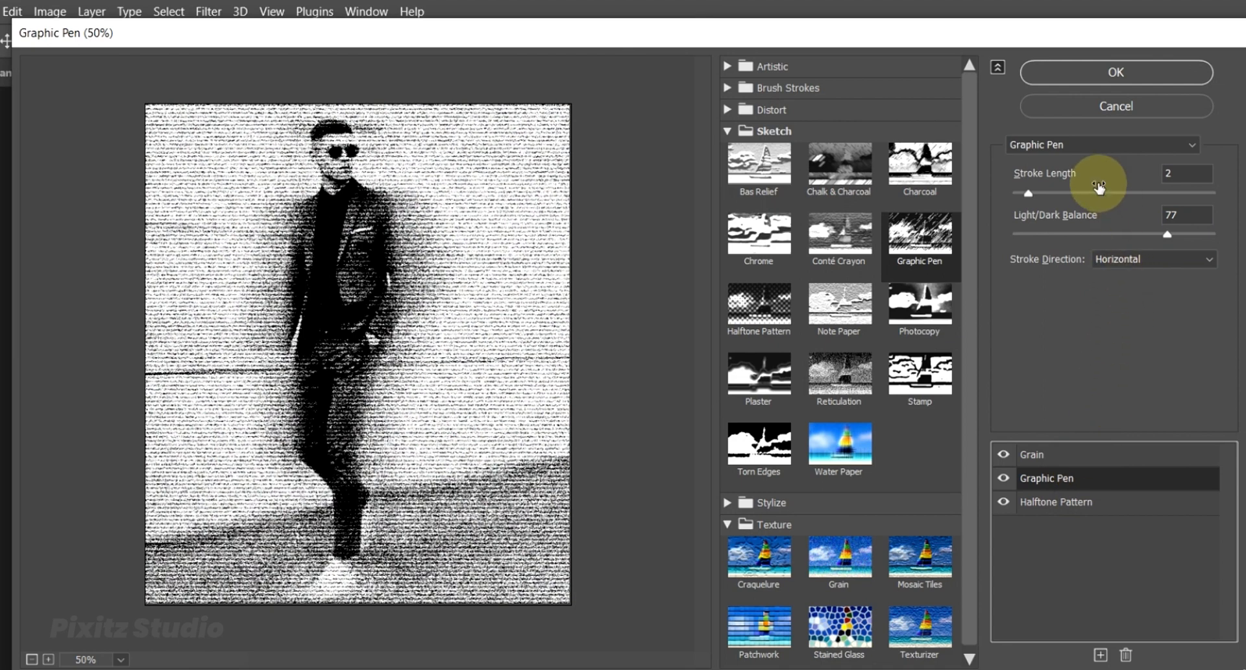
{"action": "left_click", "coordinate": [1185, 173]}
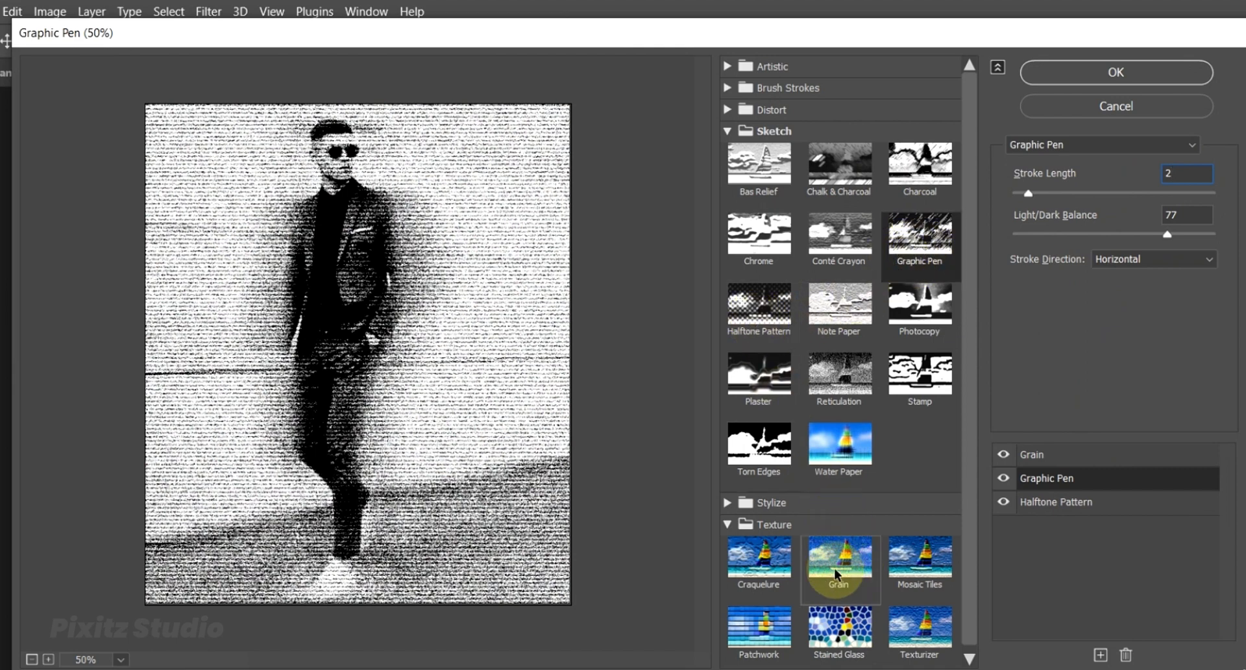
{"action": "left_click", "coordinate": [1188, 214]}
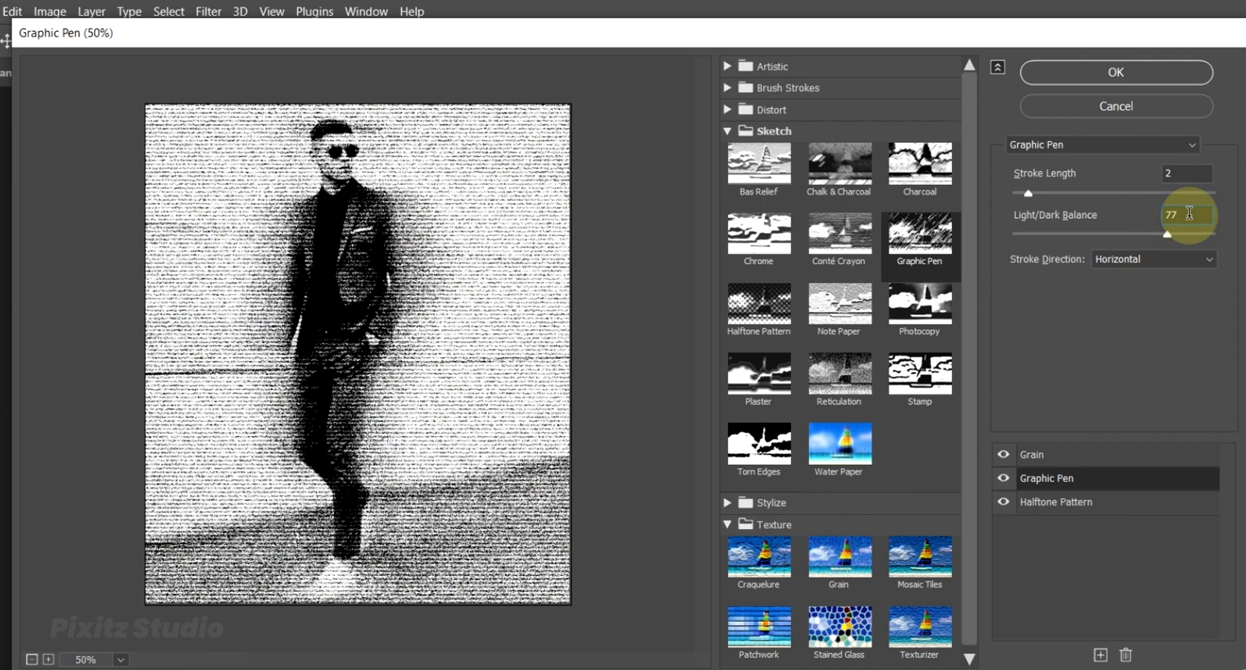
Check the Grain effect's intensity, choose Regular as its grain type and set its contrast to 71
{"action": "left_click", "coordinate": [1091, 456]}
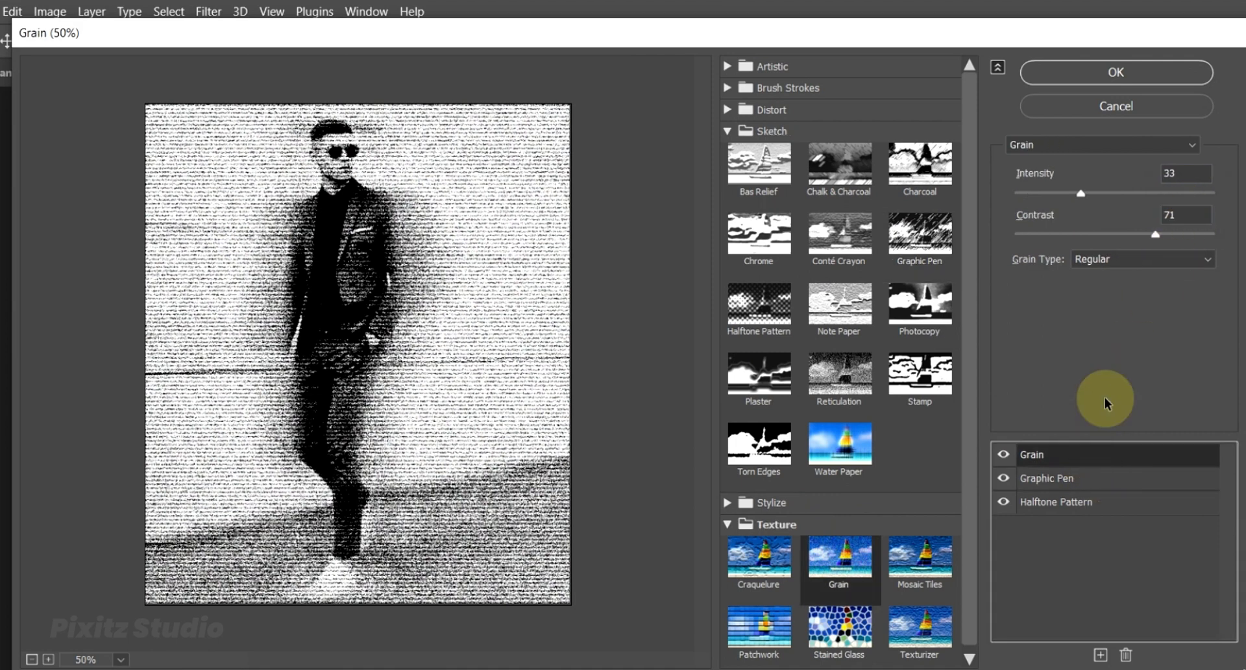
{"action": "left_click", "coordinate": [1192, 171]}
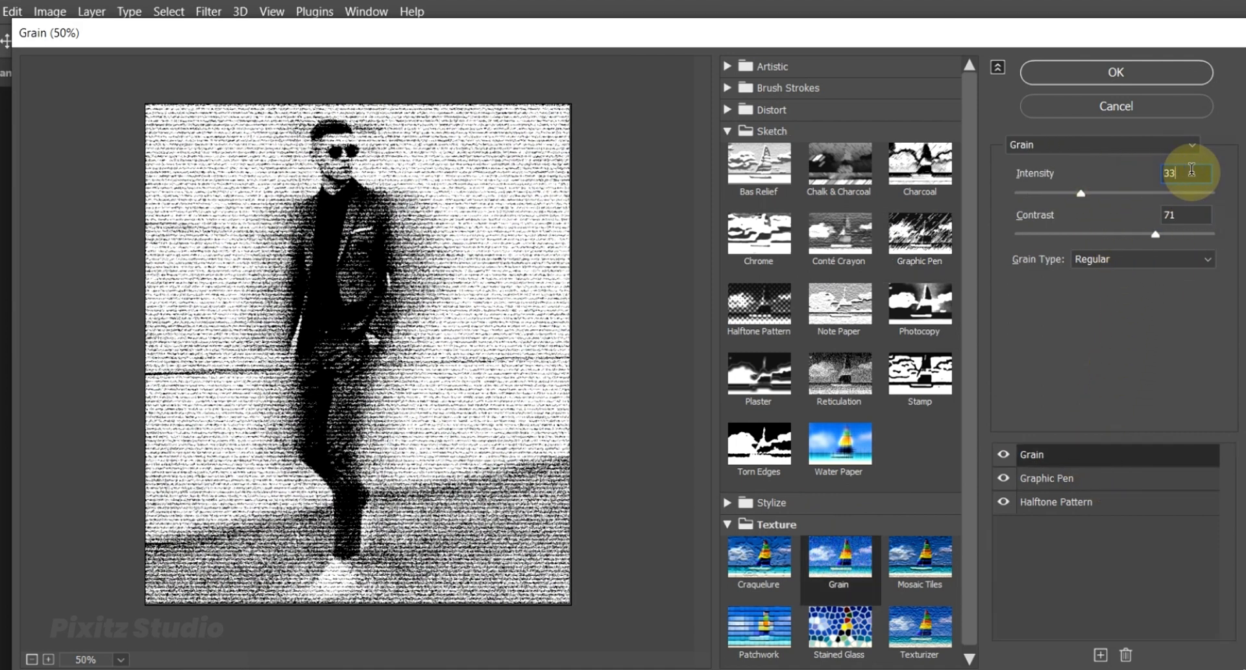
{"action": "left_click", "coordinate": [1190, 214]}
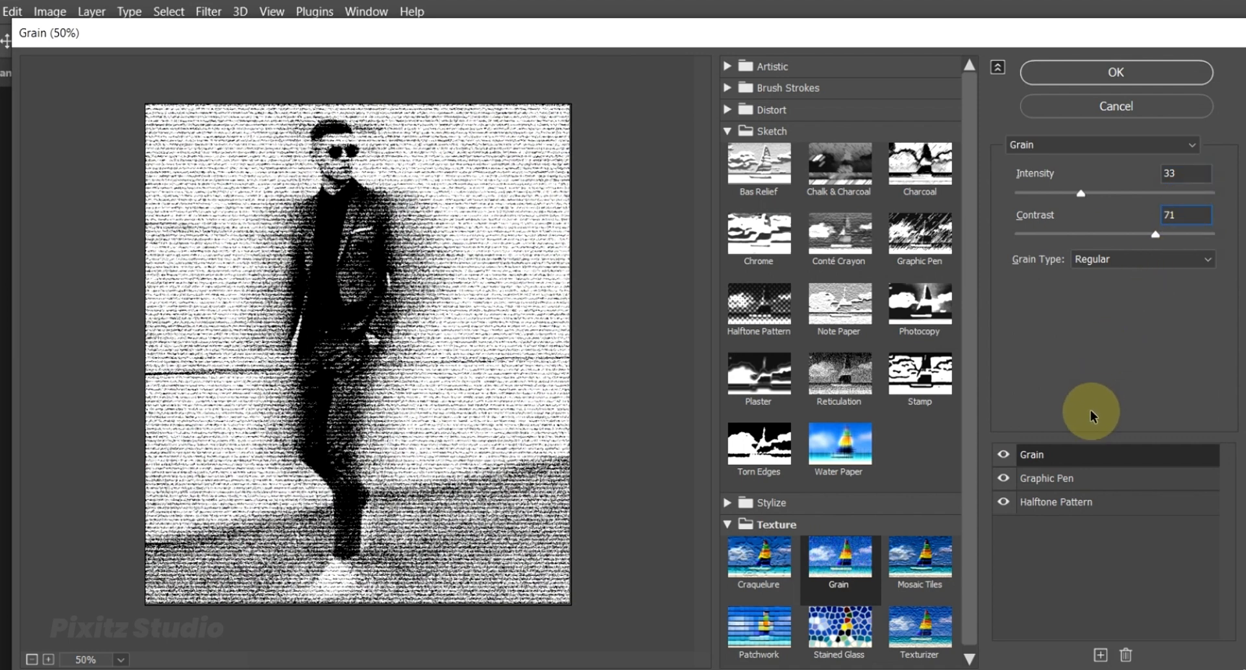
{"action": "left_click", "coordinate": [1130, 263]}
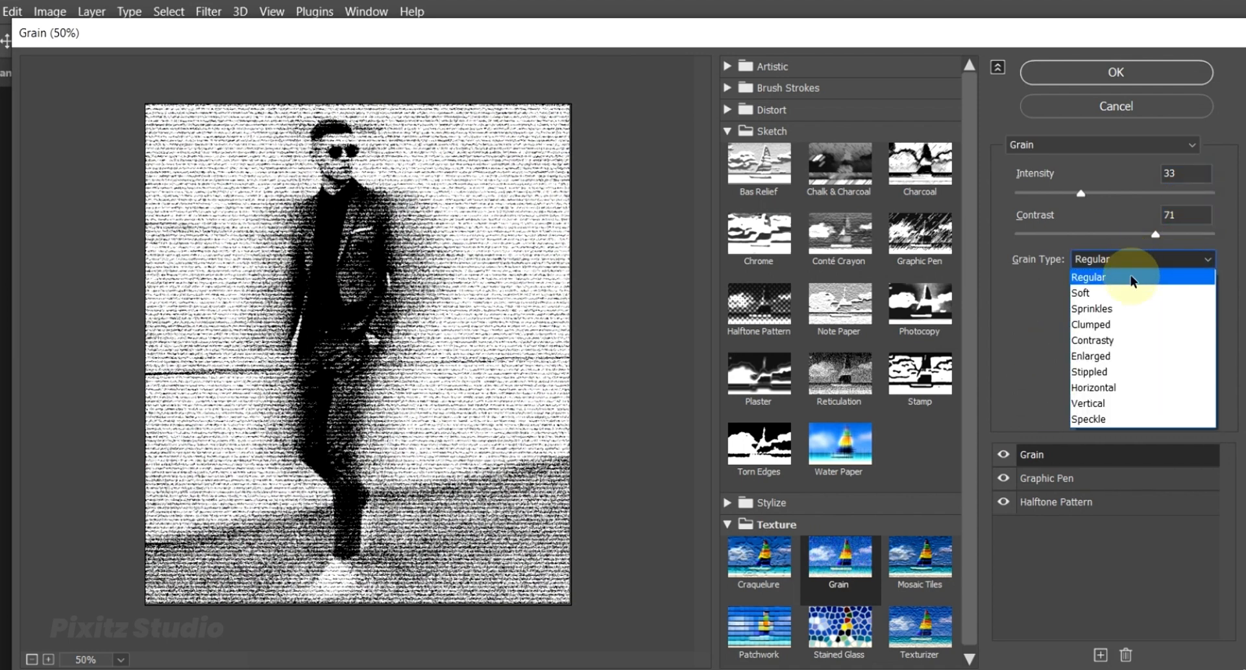
{"action": "left_click", "coordinate": [1131, 275]}
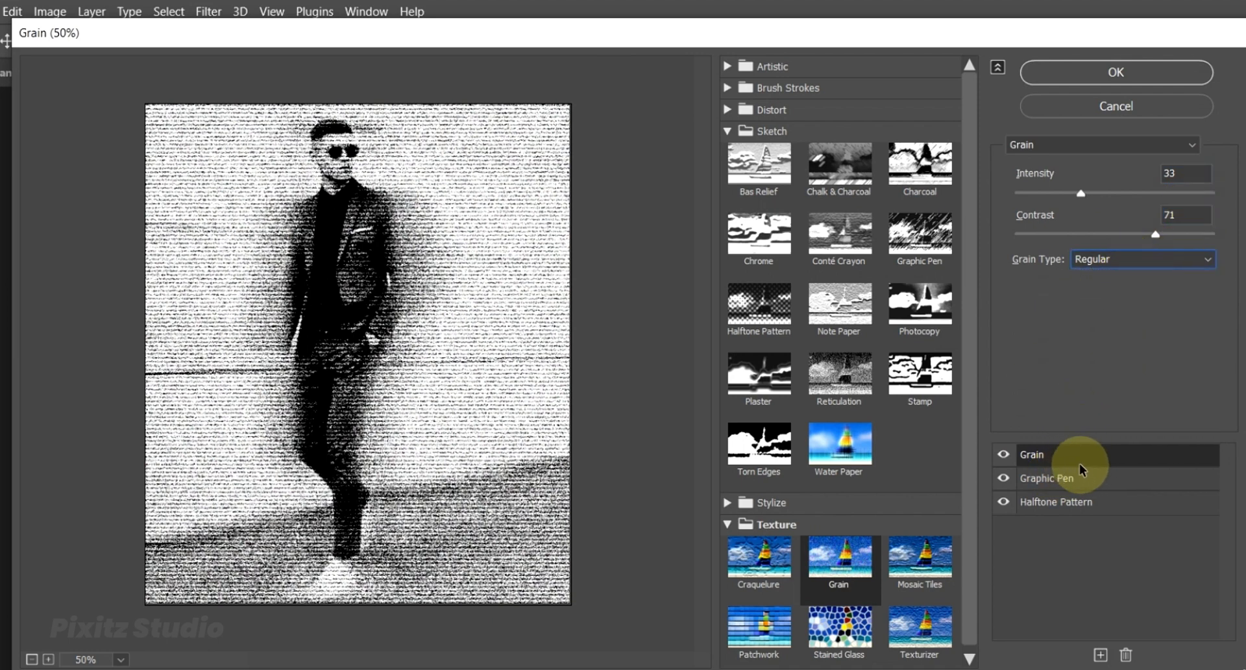
{"action": "mouse_move", "coordinate": [1156, 237]}
{"action": "left_mouse_down"}
{"action": "mouse_move", "coordinate": [1140, 235]}
{"action": "mouse_move", "coordinate": [1159, 234]}
{"action": "left_mouse_up"}
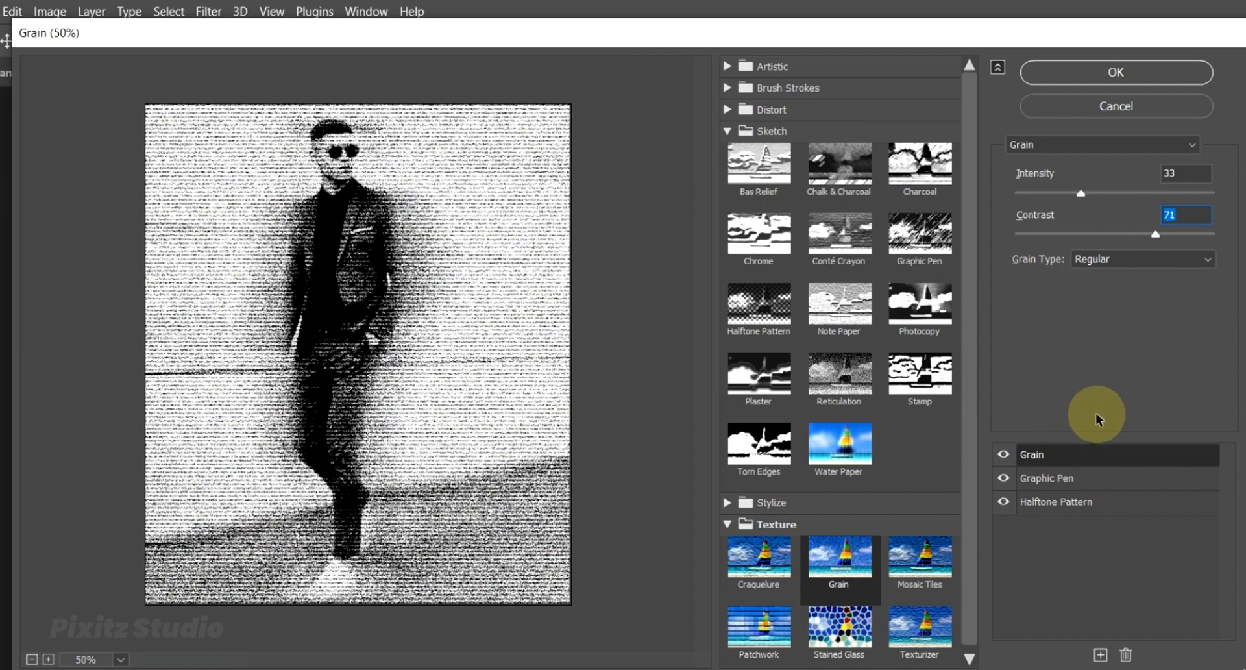
Set the Graphic Pen light/dark balance to 78 and the Halftone Pattern contrast to 6, and apply the stacked effects
{"action": "left_click", "coordinate": [1081, 484]}
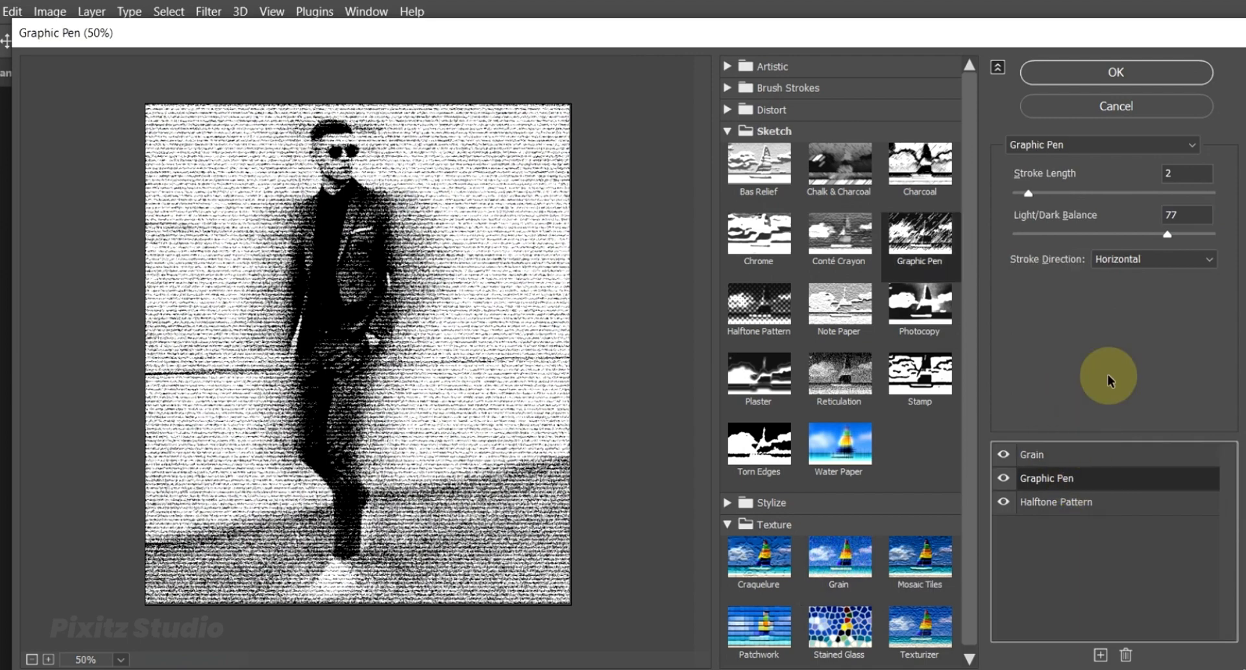
{"action": "mouse_move", "coordinate": [1168, 234]}
{"action": "left_mouse_down"}
{"action": "mouse_move", "coordinate": [1140, 231]}
{"action": "mouse_move", "coordinate": [1171, 228]}
{"action": "left_mouse_up"}
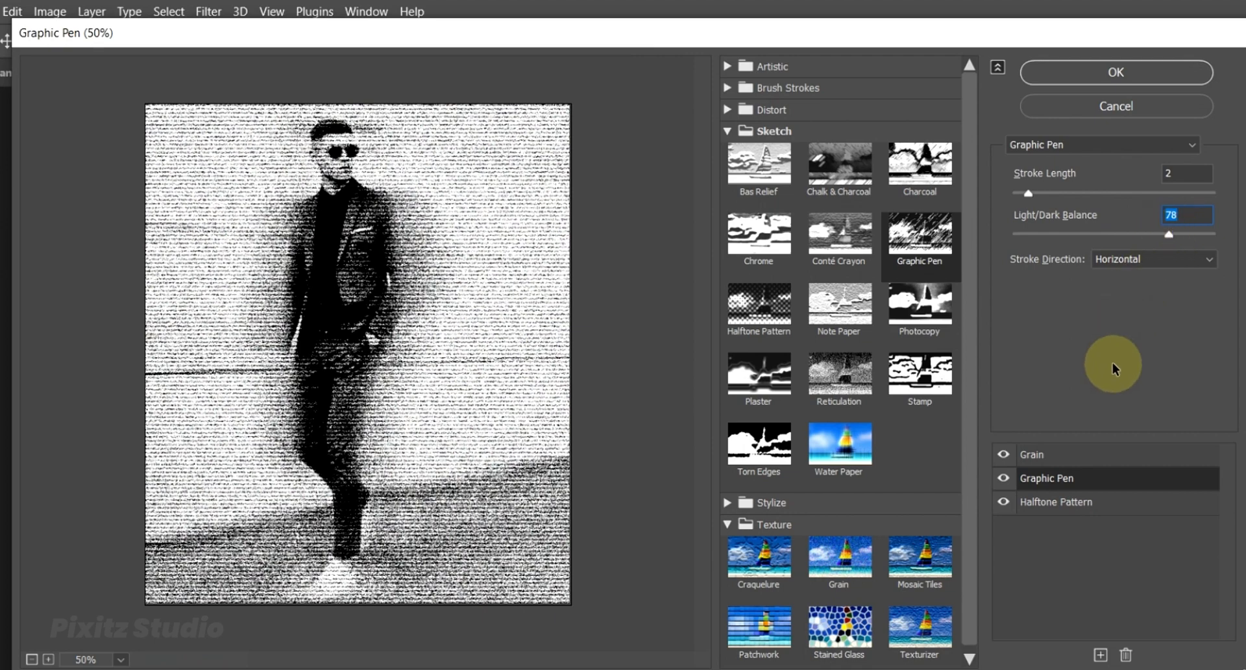
{"action": "left_click", "coordinate": [1101, 511]}
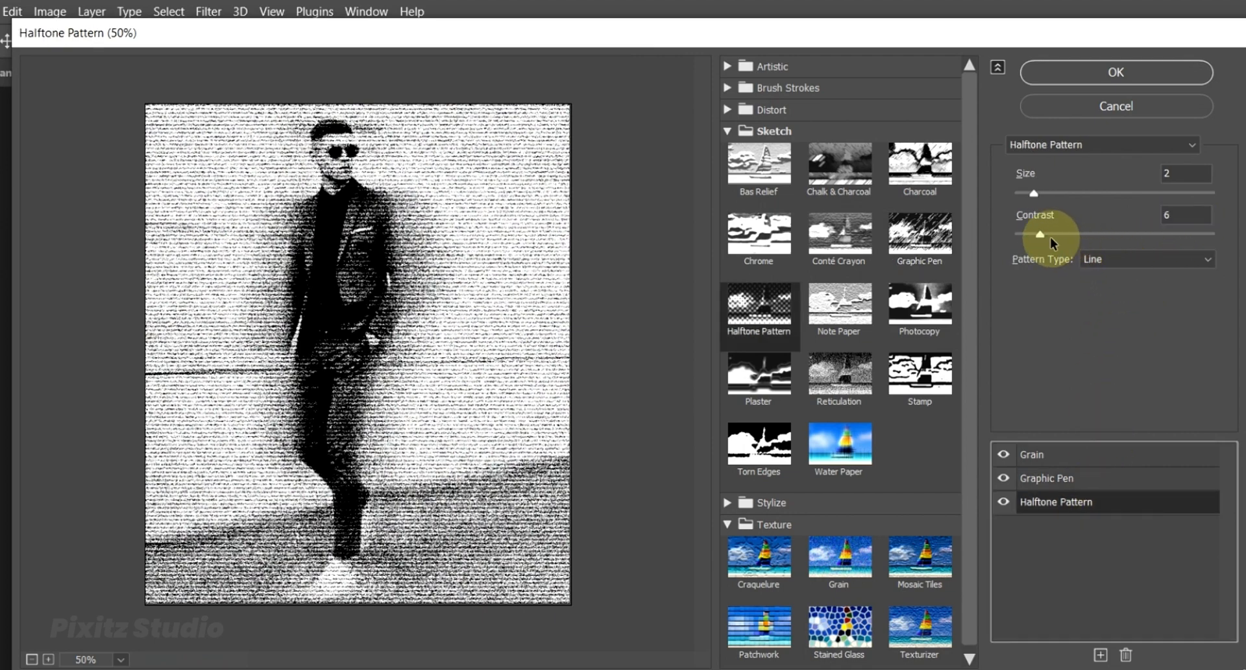
{"action": "mouse_move", "coordinate": [1041, 235]}
{"action": "left_mouse_down"}
{"action": "mouse_move", "coordinate": [1060, 232]}
{"action": "mouse_move", "coordinate": [1045, 232]}
{"action": "left_mouse_up"}
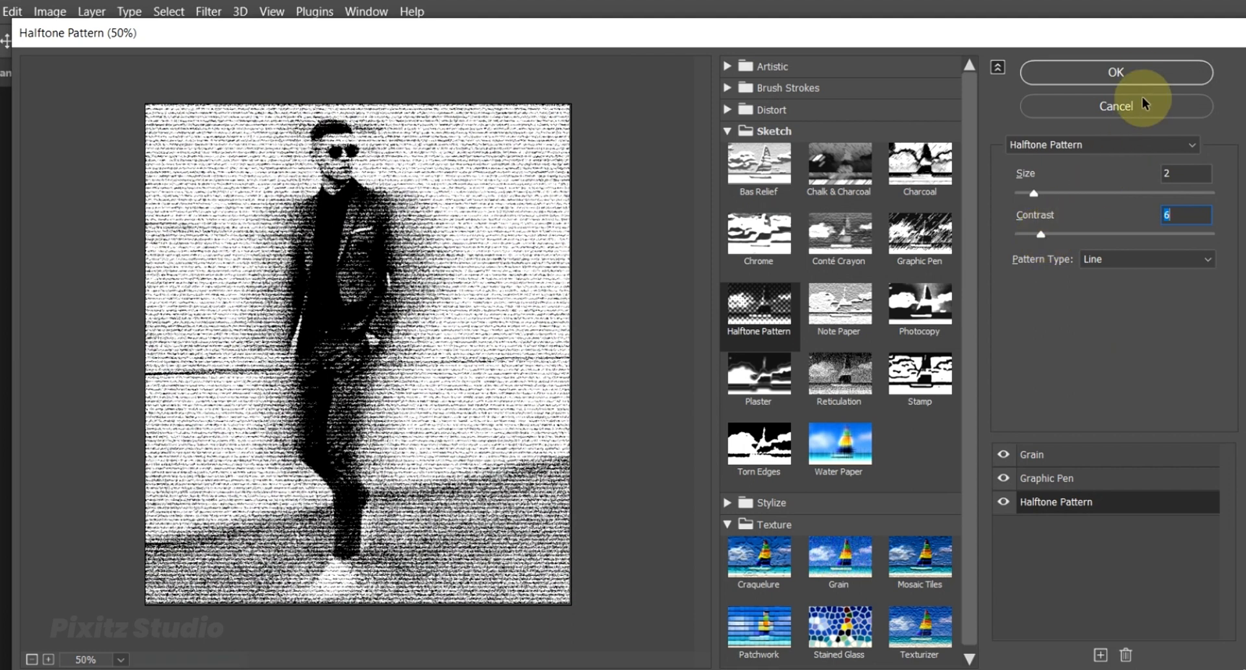
{"action": "left_click", "coordinate": [1139, 75]}
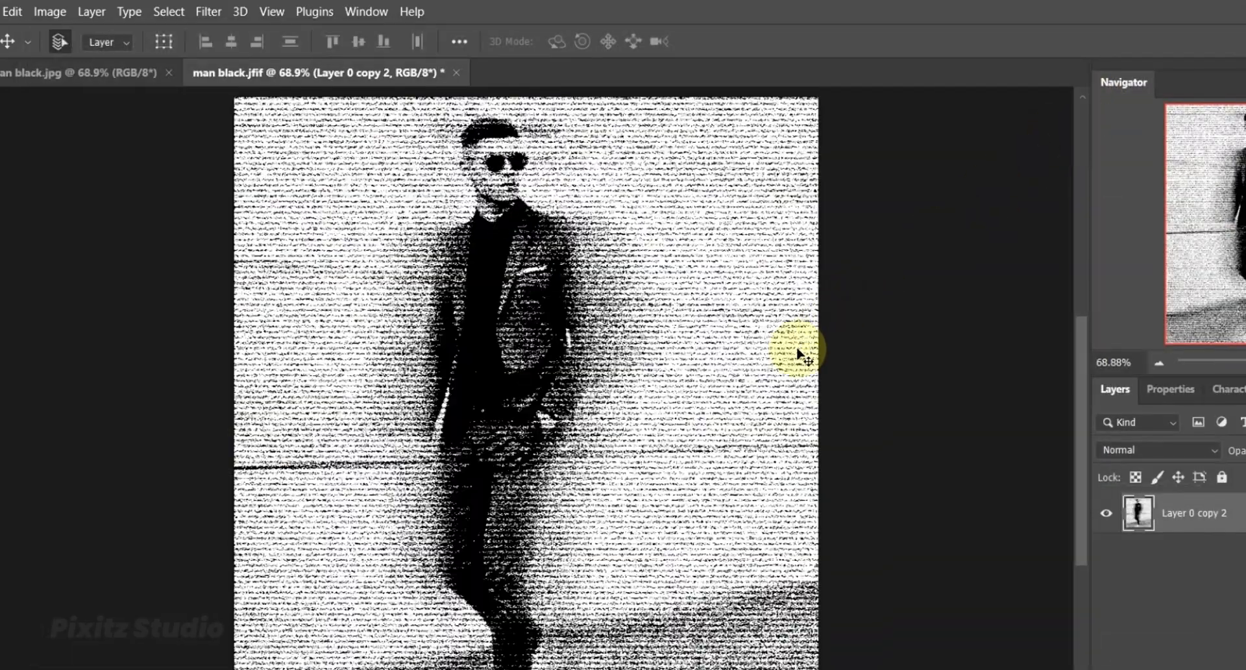